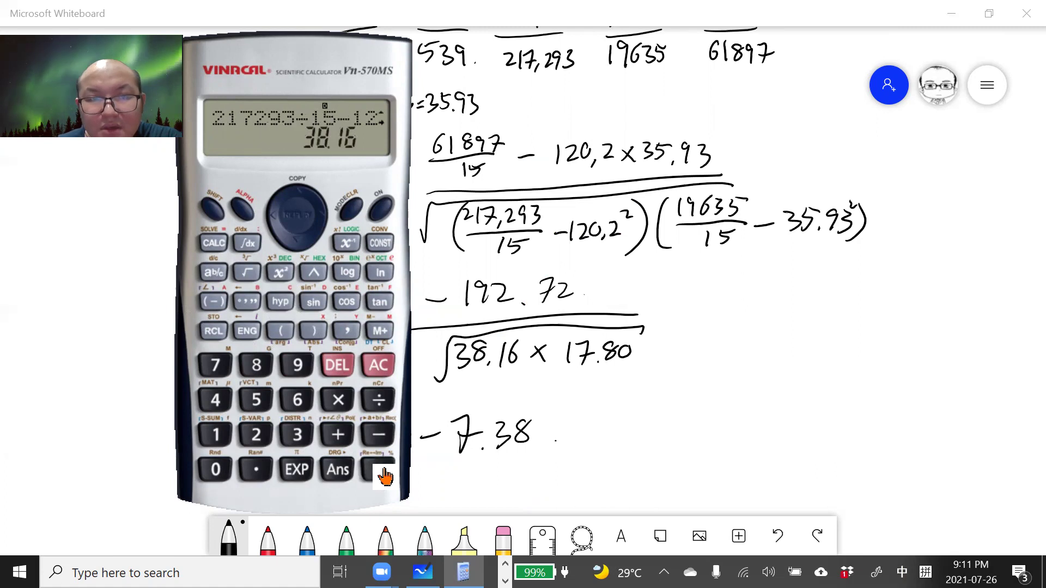
Clear the calculator and evaluate 19635÷15 − 35.93².
click(378, 366)
click(216, 436)
click(297, 365)
click(297, 401)
click(297, 434)
click(256, 400)
click(378, 401)
click(216, 434)
click(256, 400)
click(377, 436)
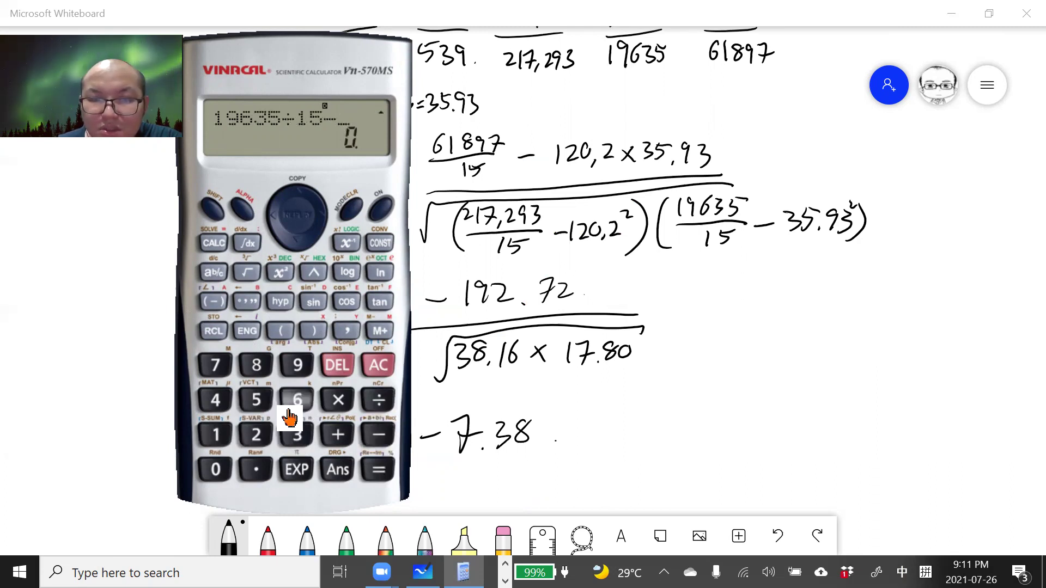
click(297, 434)
click(260, 402)
click(256, 469)
click(298, 365)
click(297, 434)
click(297, 434)
click(298, 434)
click(298, 434)
click(299, 442)
click(280, 275)
click(381, 474)
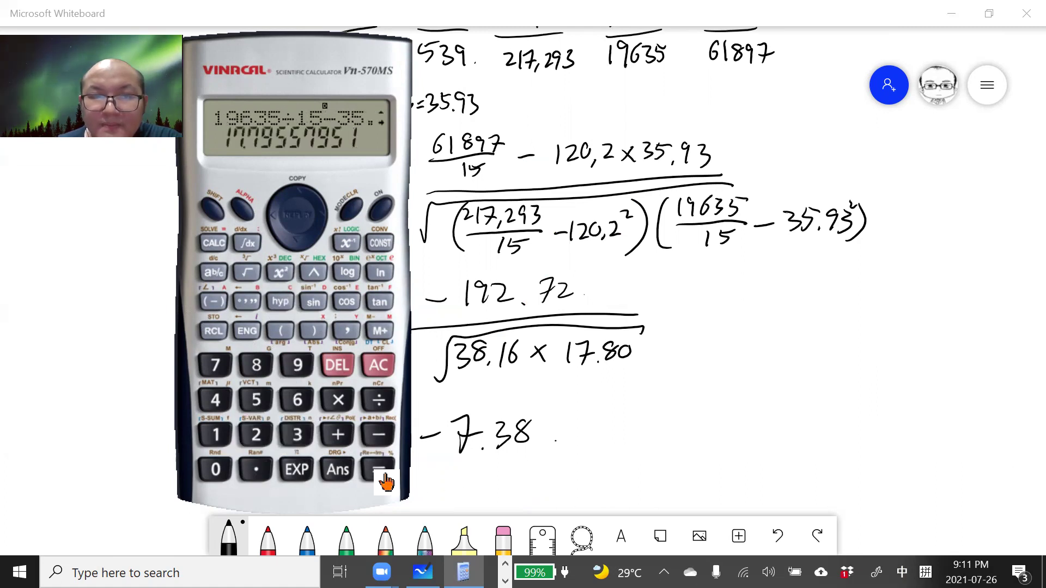
Multiply the calculator result by 38.16 and take the square root of the product.
click(339, 401)
click(289, 439)
click(255, 368)
click(259, 471)
click(218, 439)
click(304, 405)
click(378, 470)
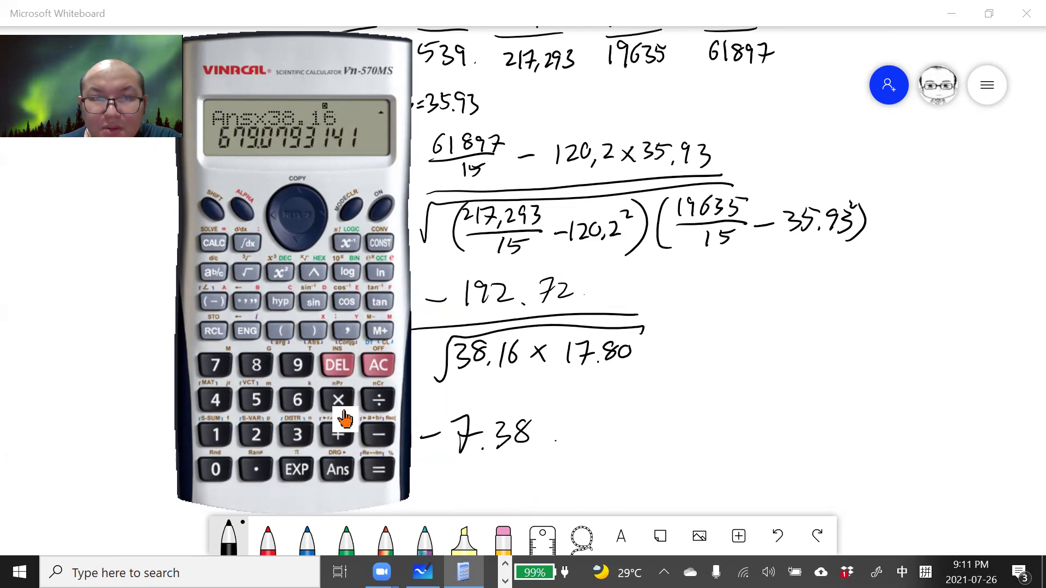
click(247, 272)
click(341, 474)
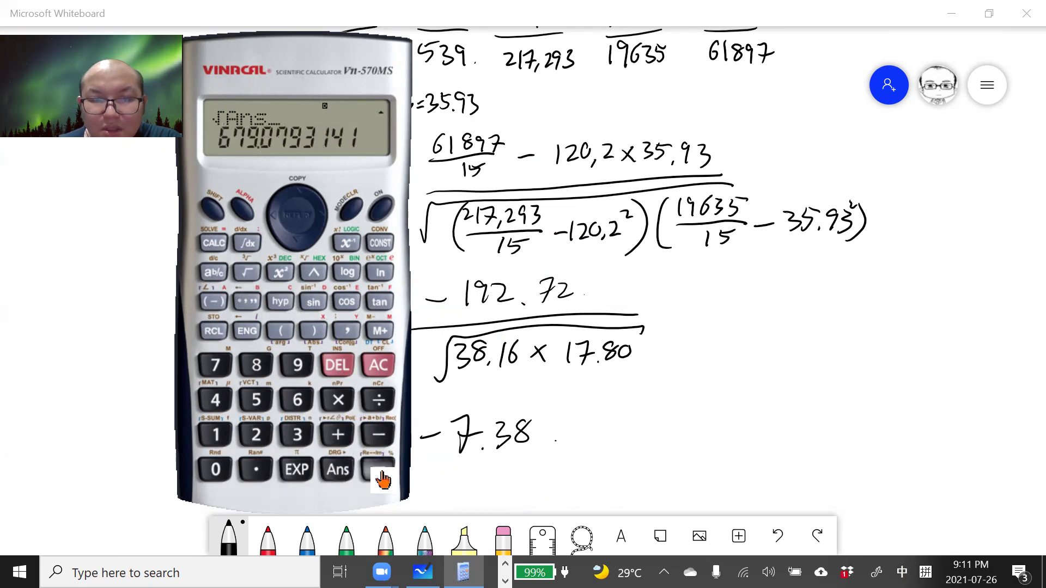
click(381, 478)
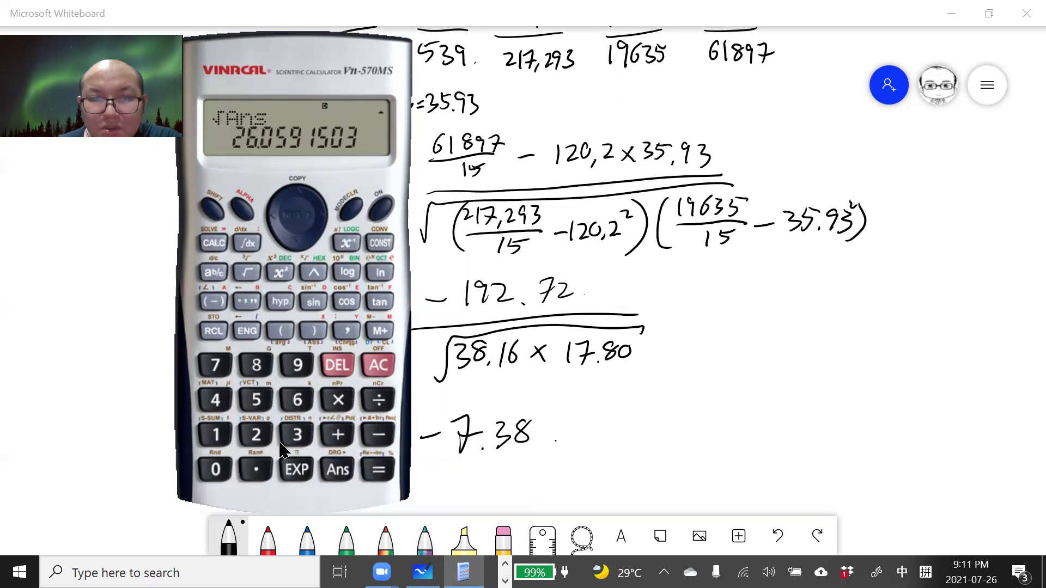
Return to the whiteboard and look over the handwritten data table of x, y, x², y² and xy.
click(771, 403)
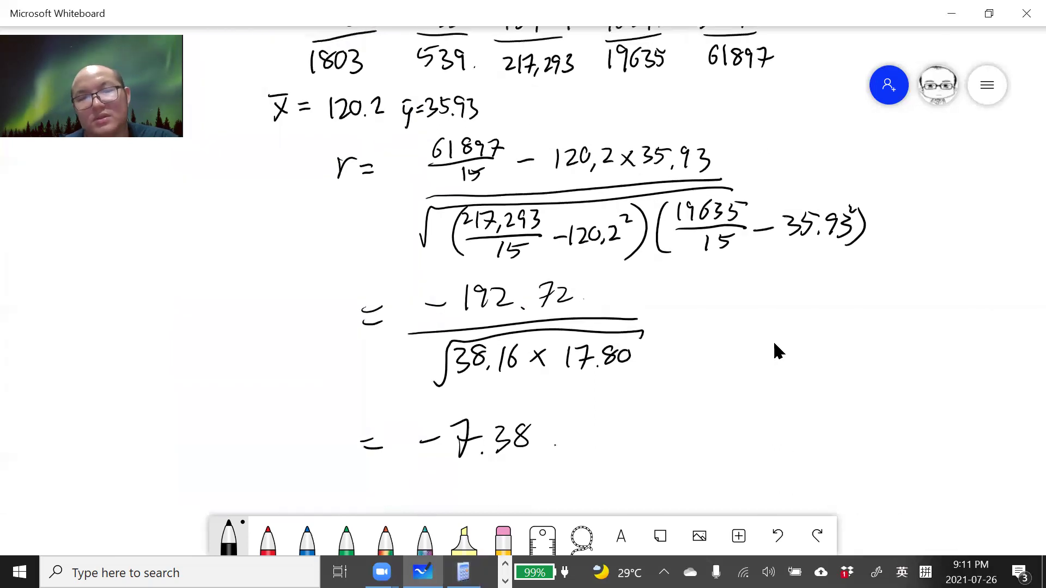
scroll(733, 420, up, 3)
scroll(760, 364, up, 6)
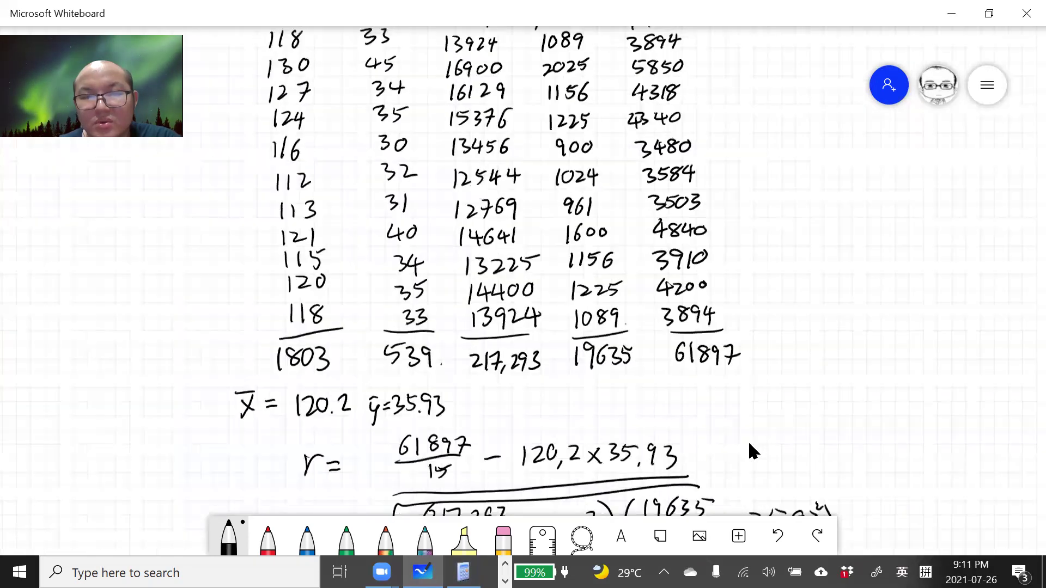
scroll(799, 382, up, 1)
Switch to WPS Office and create a new blank spreadsheet.
key(alt+Tab)
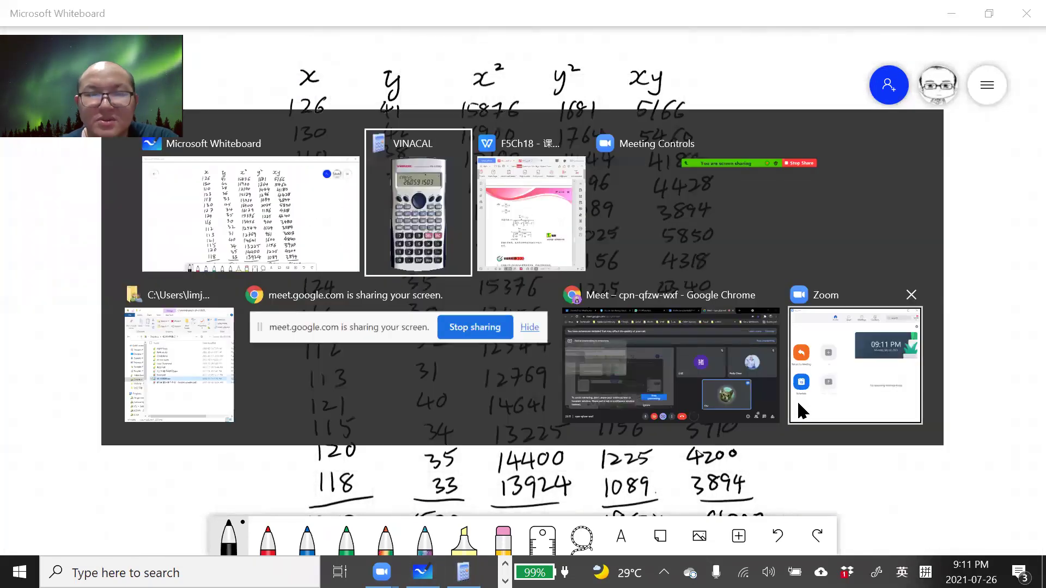
key(alt+shift+Tab)
key(alt+Tab)
key(alt+Tab)
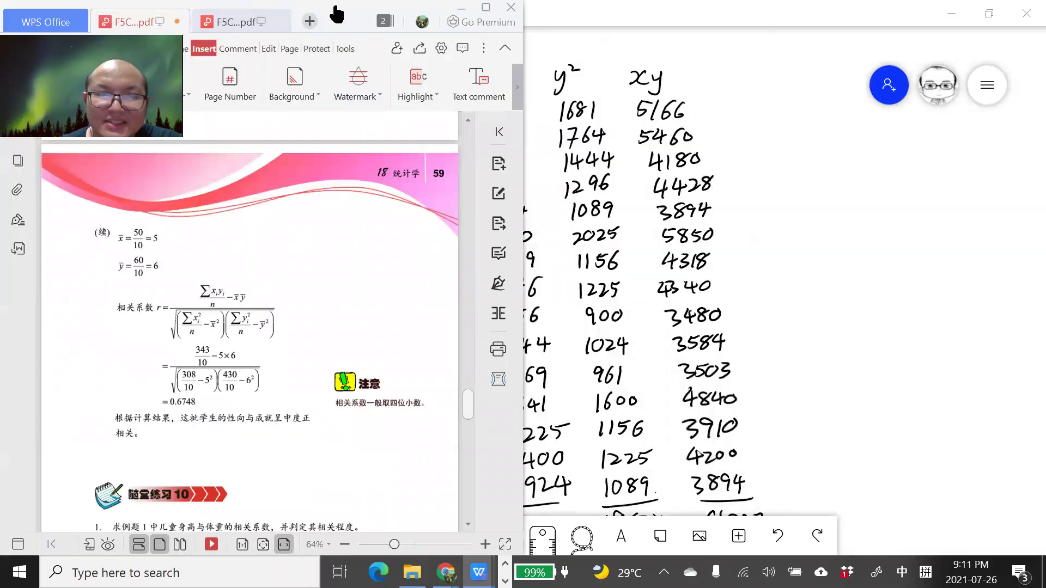
double_click(342, 12)
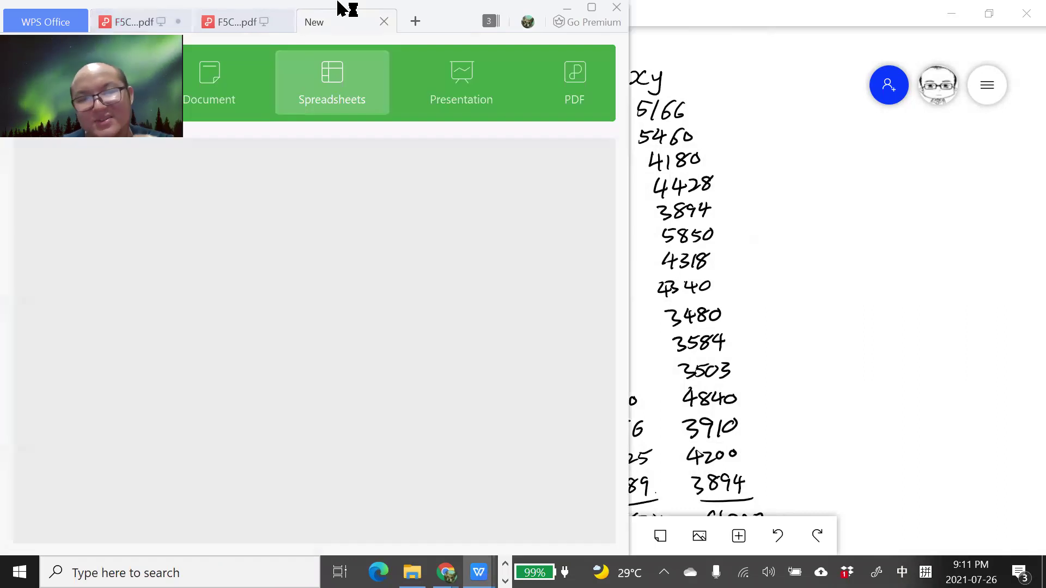
click(333, 86)
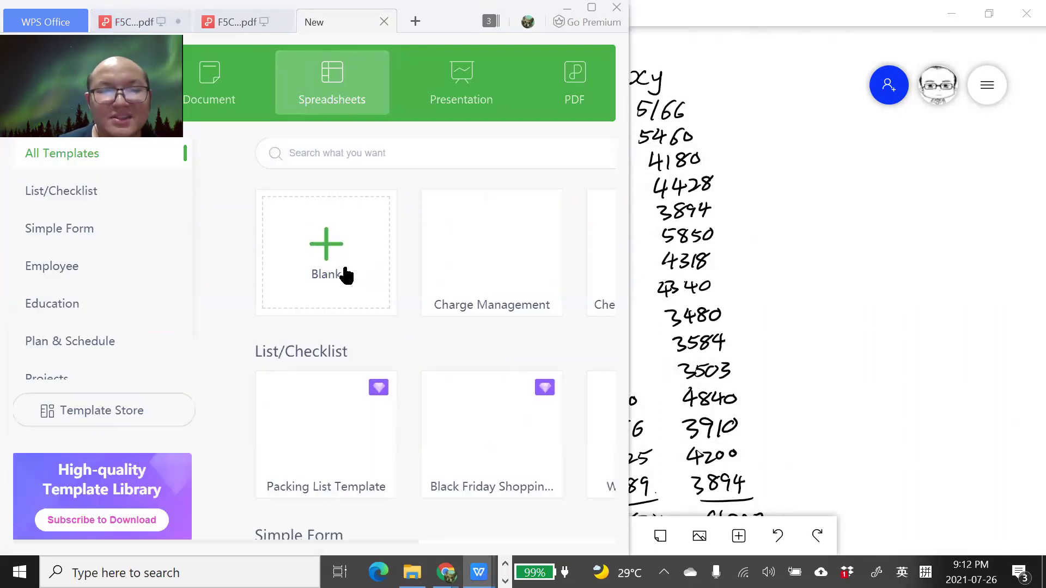
click(343, 274)
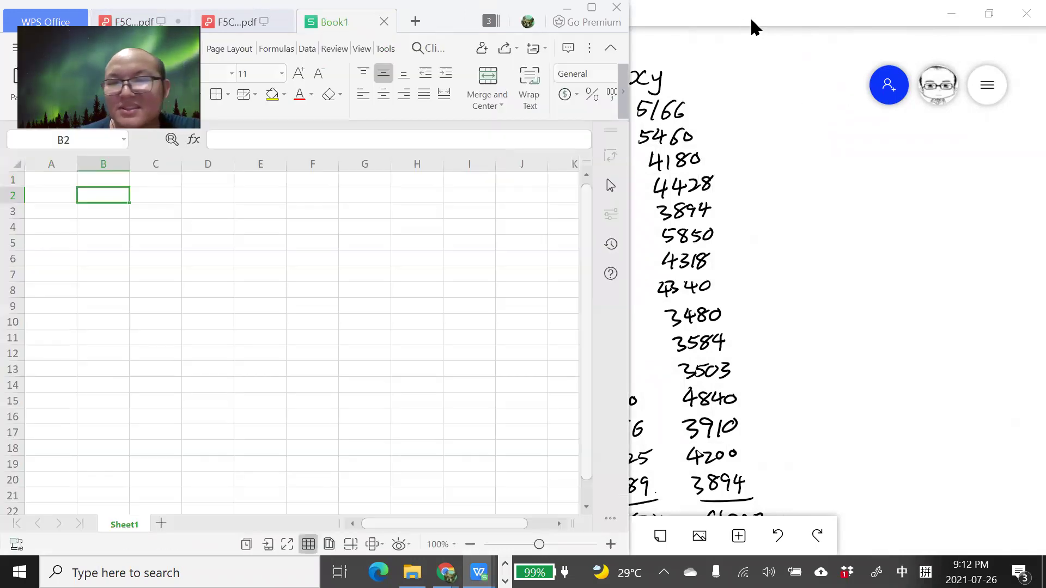
Restore the whiteboard window beside the spreadsheet and bring the handwritten x and y columns into view.
double_click(750, 17)
drag(833, 227, 675, 205)
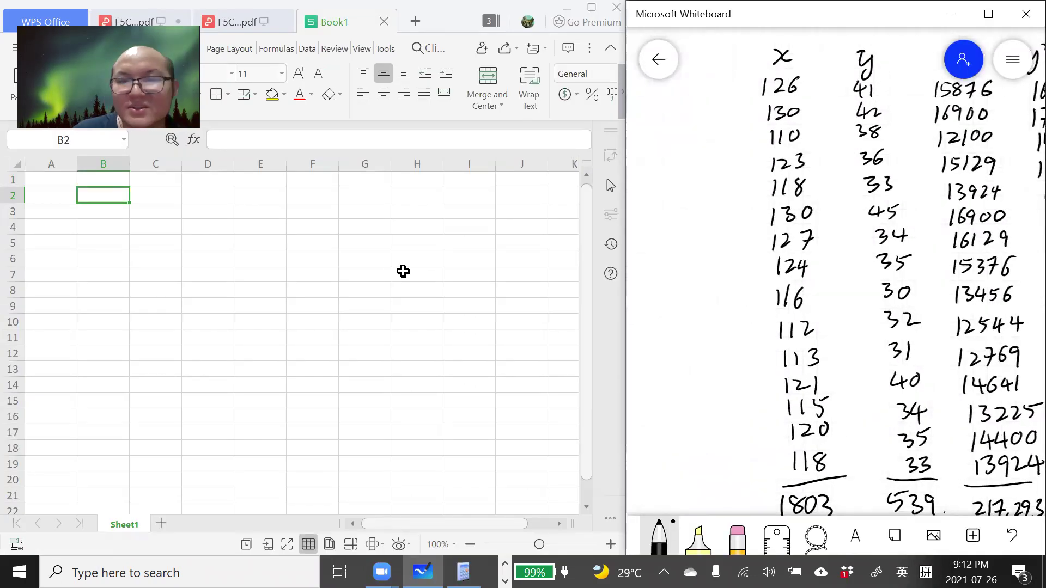
drag(728, 214, 742, 436)
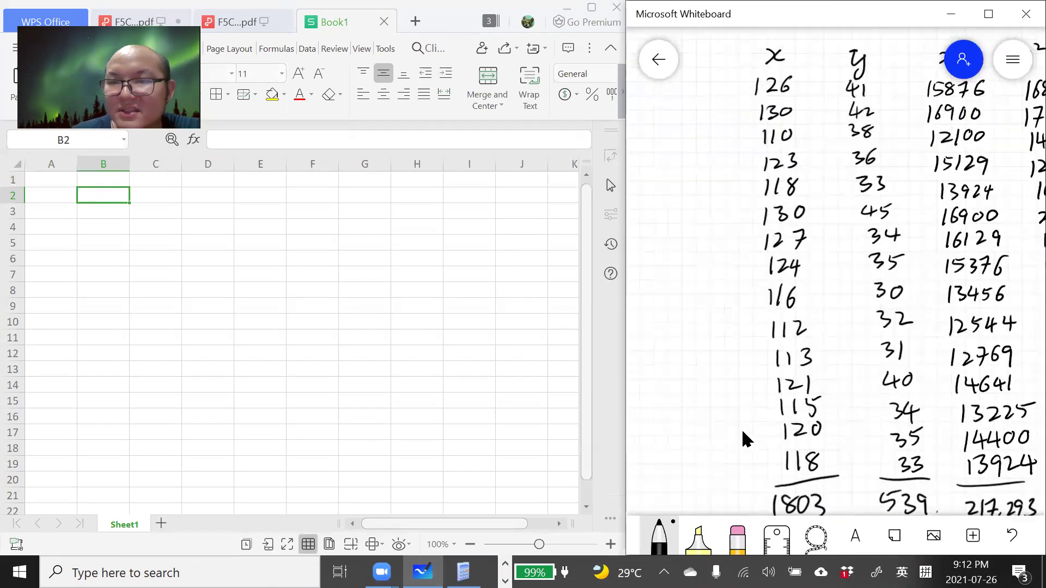
Enter the column headers x in B1 and y in C1.
click(97, 185)
text(x)
key(BackSpace)
text(x)
key(Tab)
text(y)
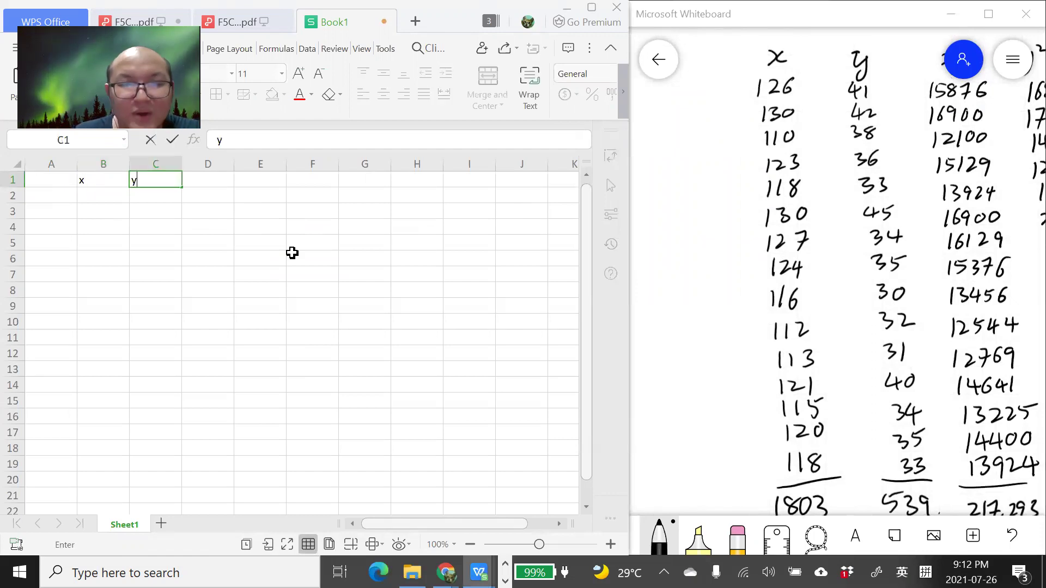
key(Return)
Enter the x values 126, 130, 110, 123, 118 and 130 in cells B2 to B7.
text(126)
key(Return)
text(130)
key(Return)
text(110)
key(Return)
text(123)
key(Return)
text(118)
key(Return)
text(1)
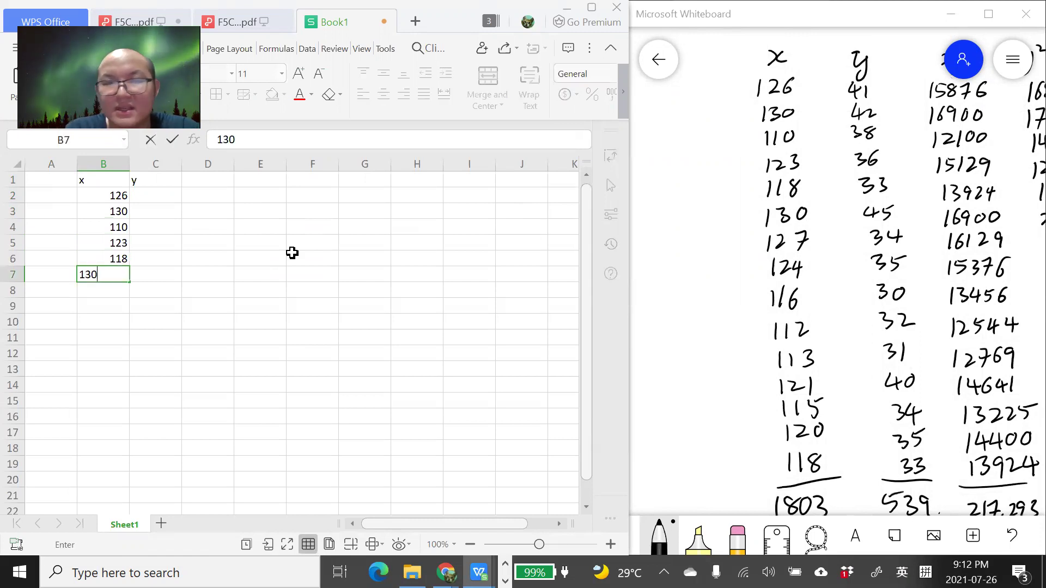
key(Return)
Continue the x column with 127, 124, 116, 112 and 113 in cells B8 to B12.
text(127)
key(Return)
text(124)
key(Return)
text(116)
key(Return)
text(112)
key(Return)
text(113)
key(Return)
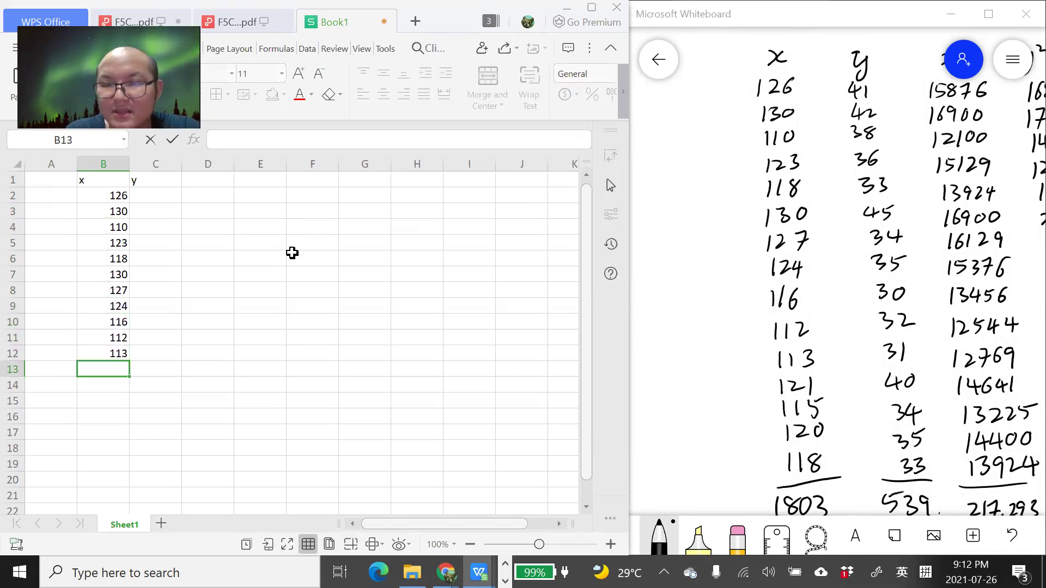
Complete the x column with 121, 115, 120 and 118 in cells B13 to B16.
text(122)
text(121)
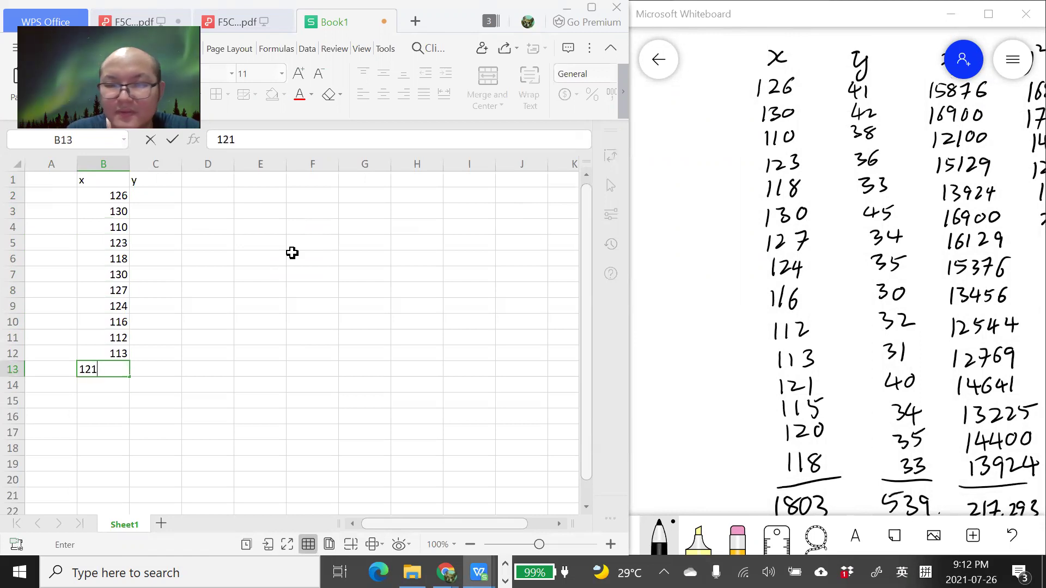
key(Return)
text(11)
key(Return)
text(120)
key(Return)
text(118)
key(Tab)
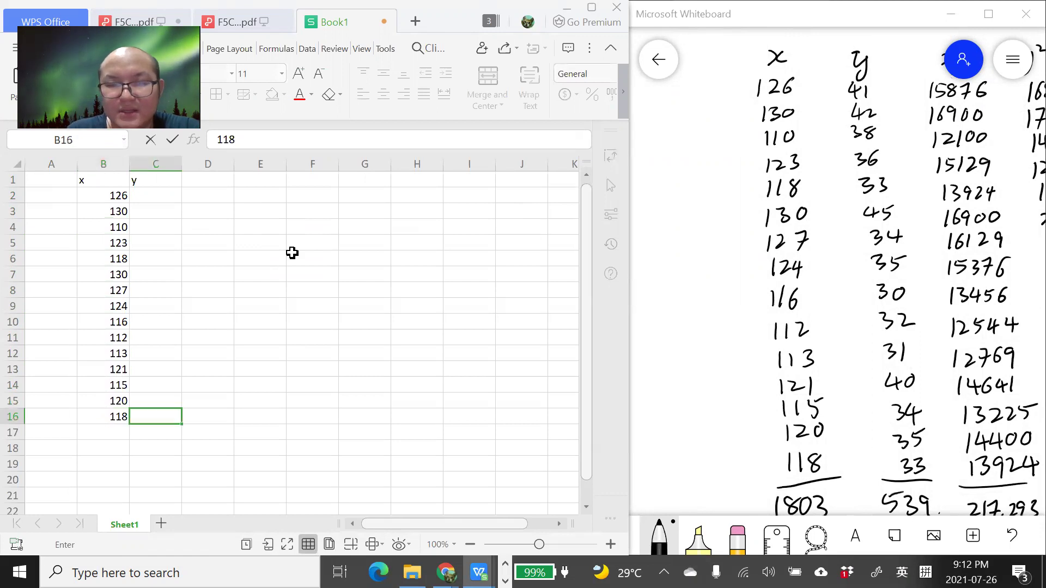
Enter the y values 41, 42, 38, 36, 33 and 45 in cells C2 to C7.
key(Up)
key(Up)
key(Up)
key(Up)
key(Up)
key(Up)
key(Up)
key(Up)
key(Up)
key(Up)
key(Up)
key(Up)
key(Up)
key(Up)
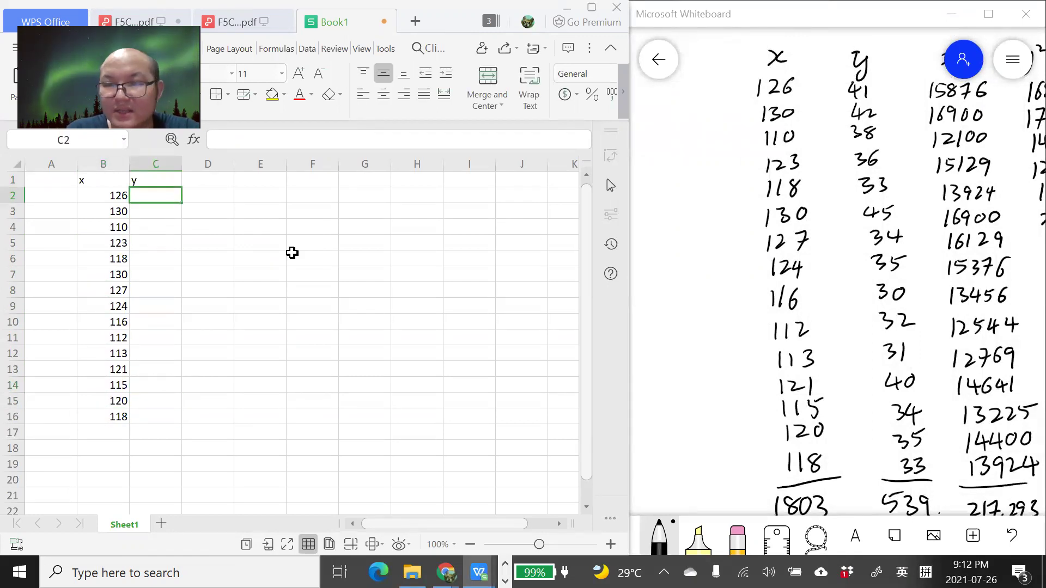
text(41)
key(Return)
text(42)
key(Return)
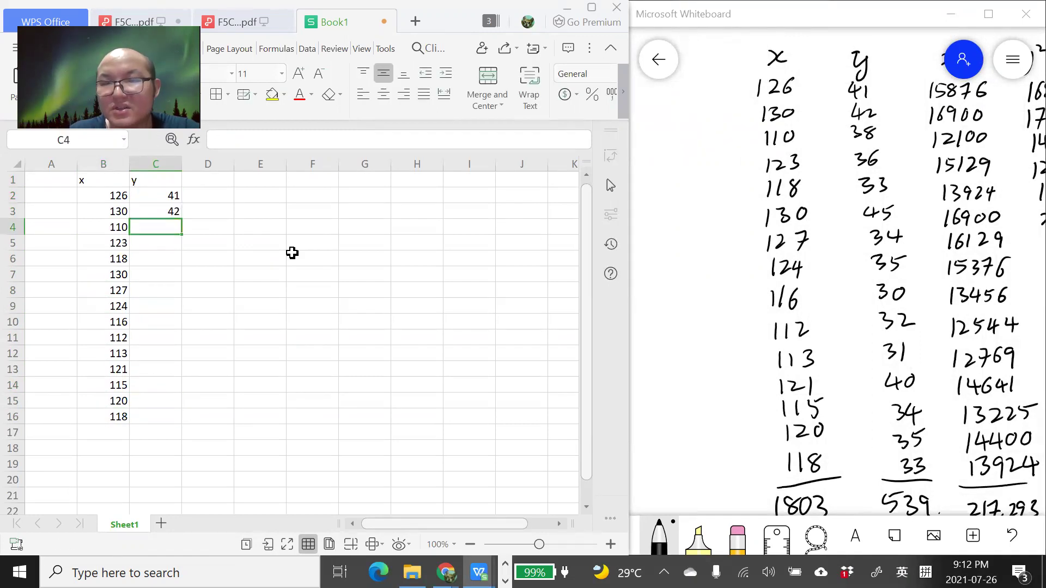
text(38)
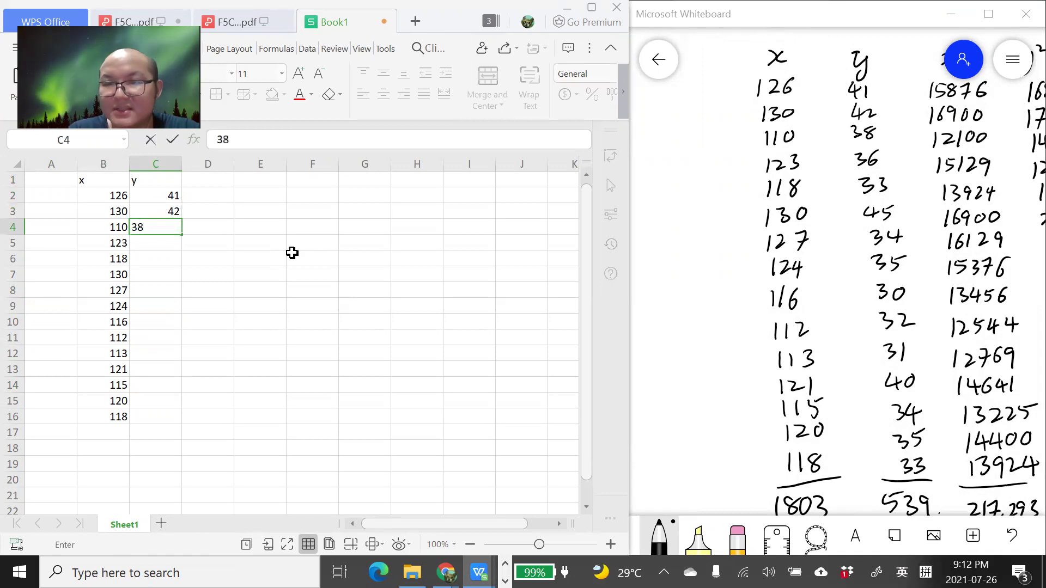
key(Return)
text(3)
key(Return)
text(33)
key(Return)
text(45)
key(Return)
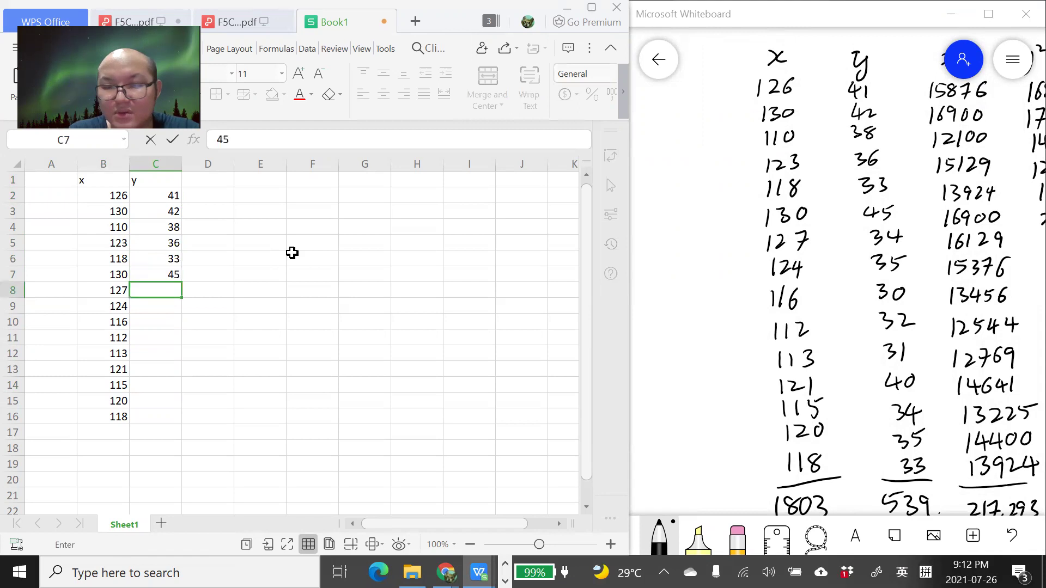
Complete the y column with 34, 35, 30, 32, 31, 40, 34, 35 and 33 in cells C8 to C16.
text(34)
key(Return)
text(35)
key(Return)
text(30)
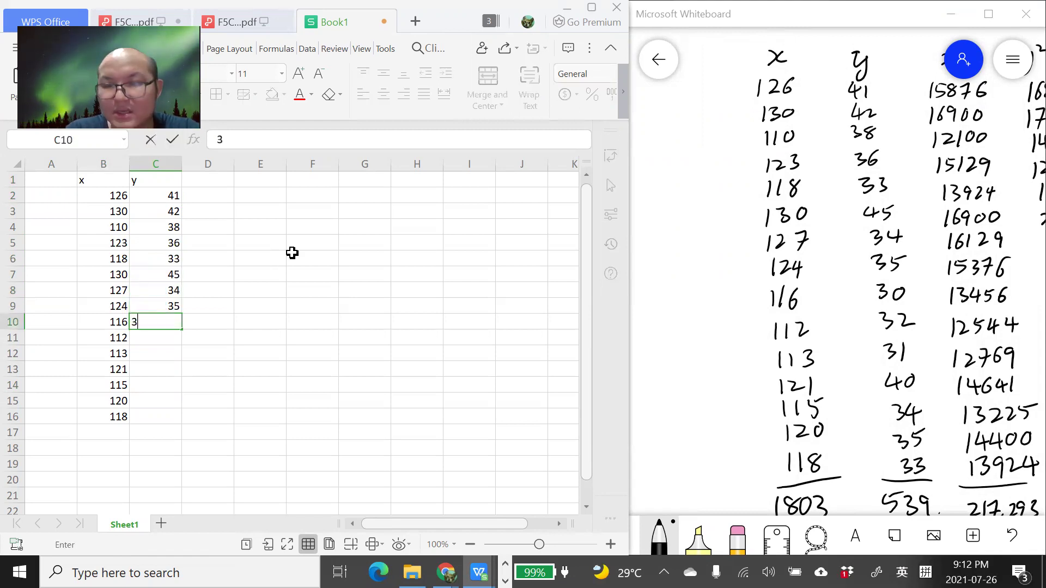
key(Return)
text(32)
key(Return)
text(31)
key(Return)
text(40)
key(Return)
text(34)
key(Return)
text(35)
key(Return)
text(33)
click(292, 253)
Add the column header x^2 in D1.
click(217, 180)
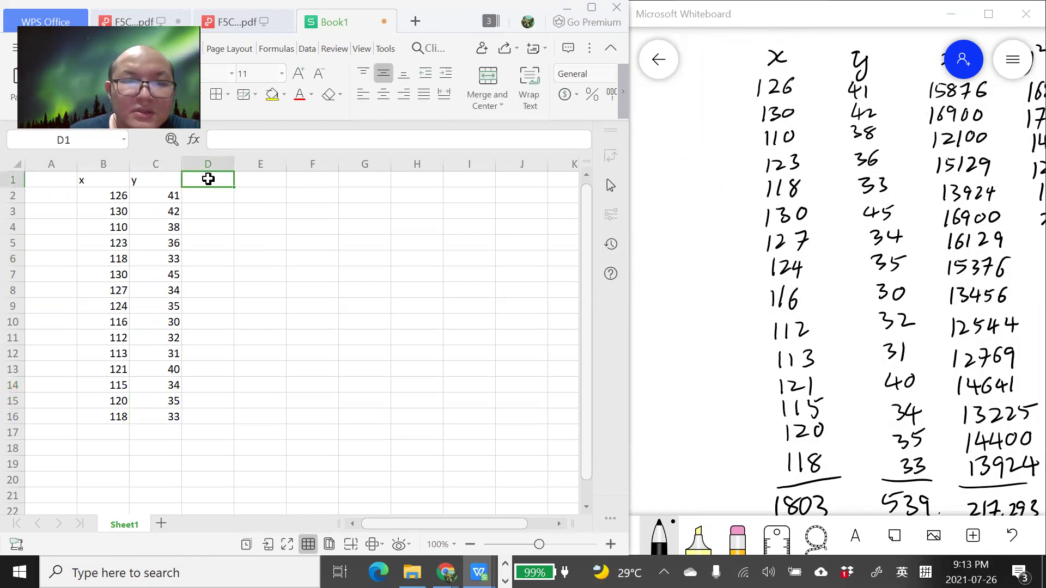
text(x^)
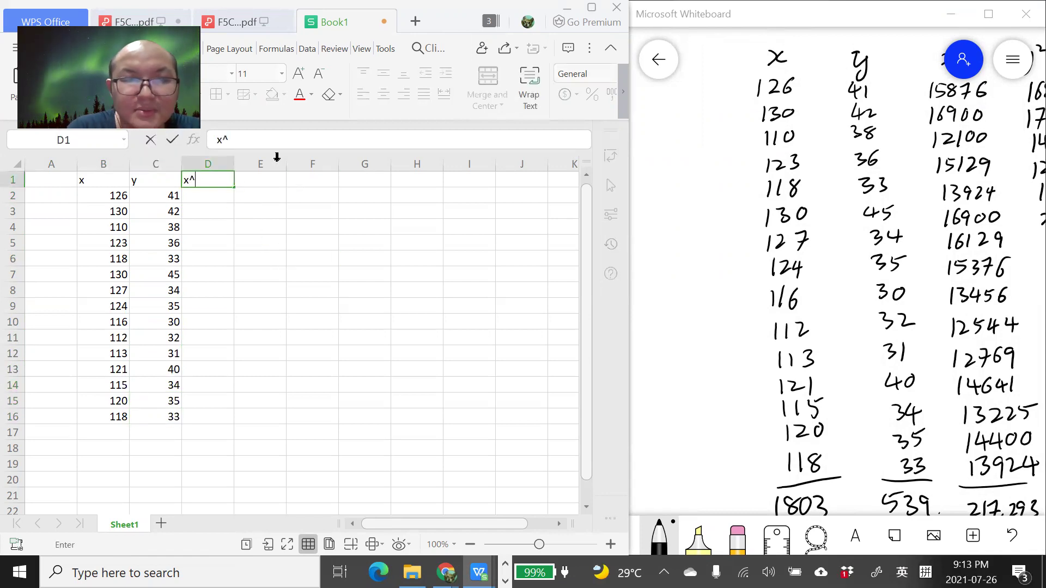
key(Return)
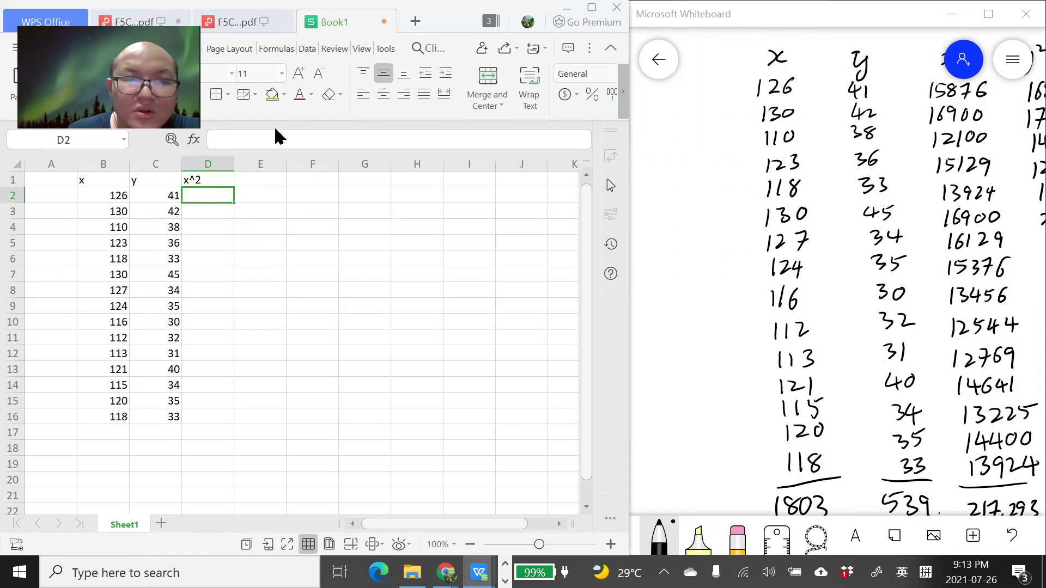
Square the first x value in D2 with the formula =B2*B2 and fill it down to D16.
click(271, 139)
text(=)
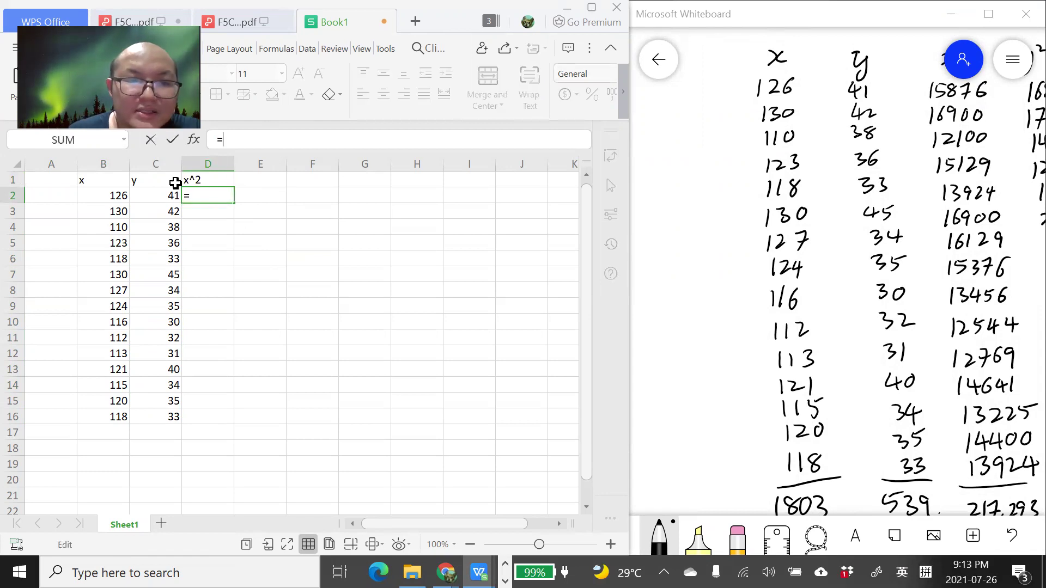
click(116, 197)
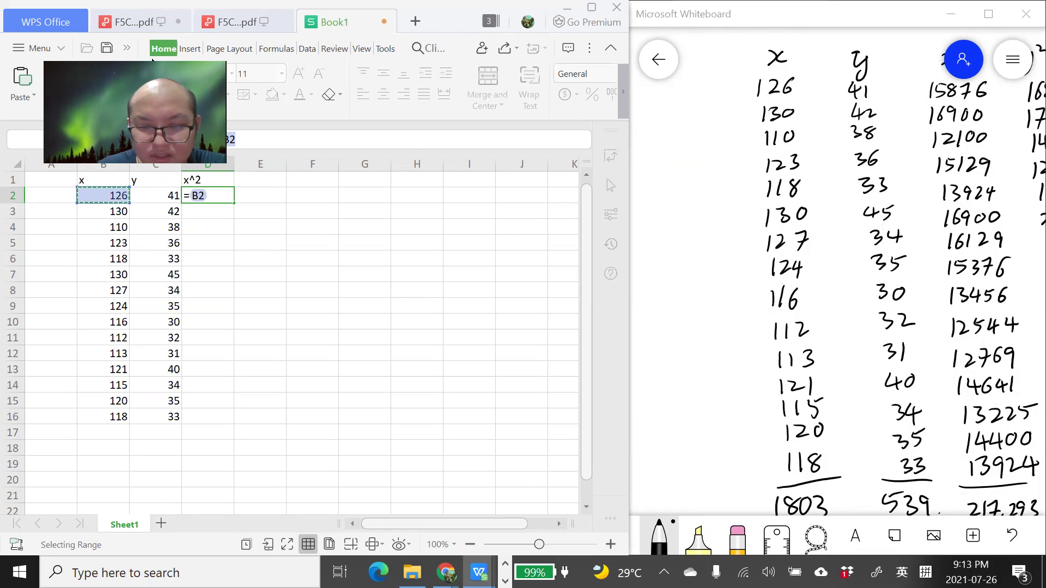
text(*)
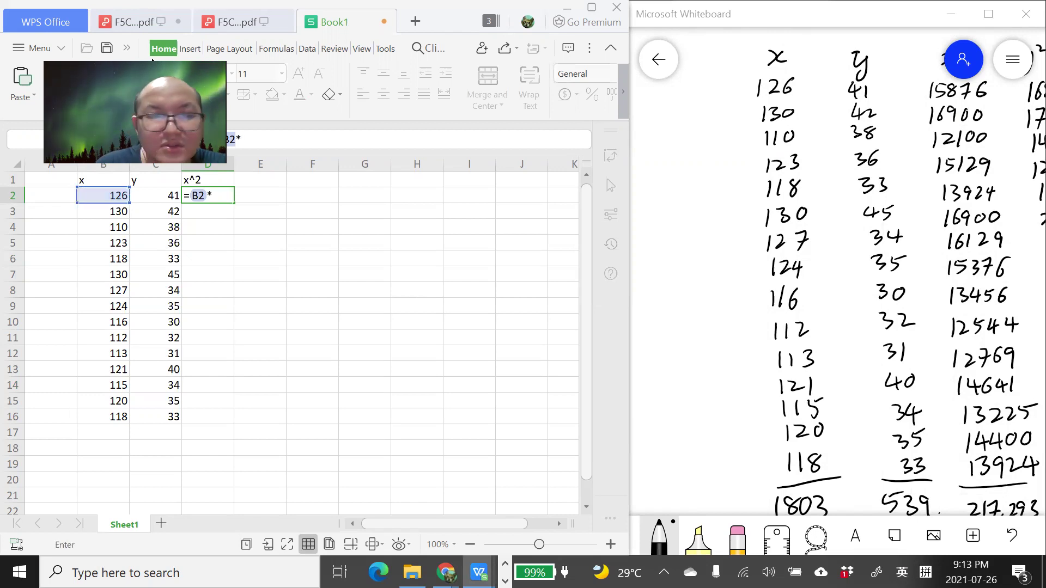
click(100, 194)
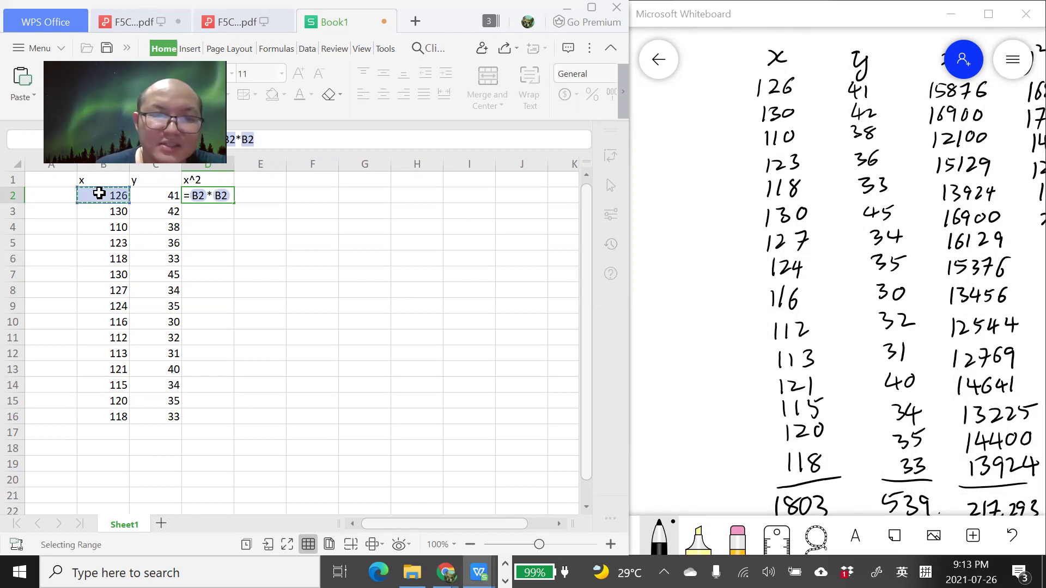
key(Return)
click(206, 196)
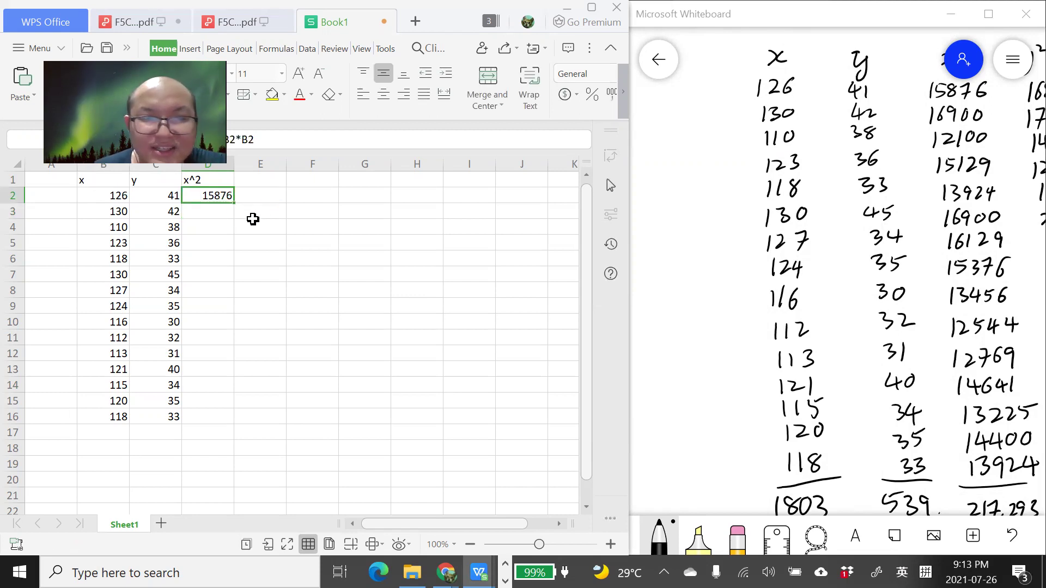
drag(236, 203, 251, 424)
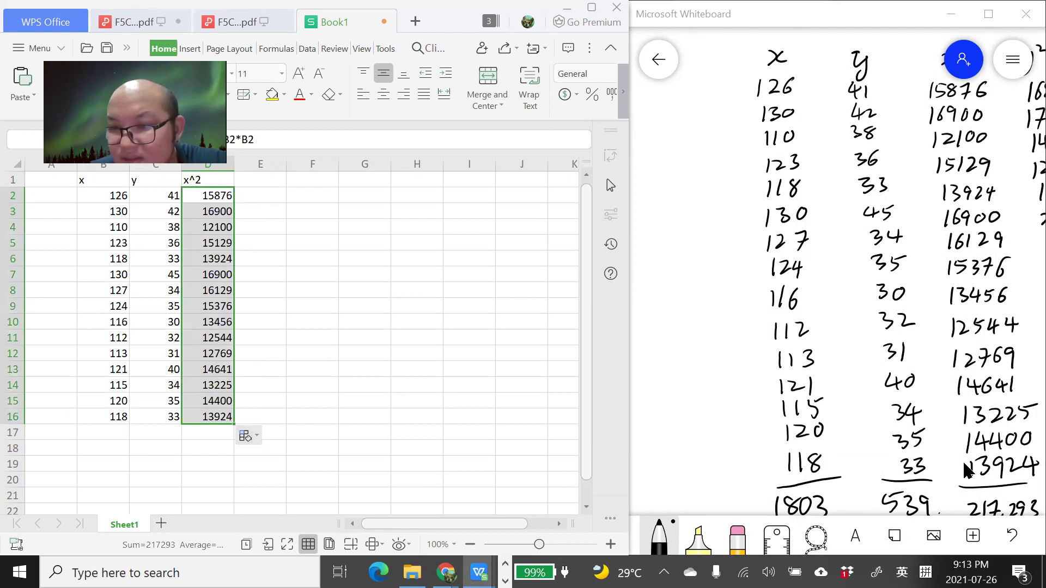
Label the row below the data by entering SUM in A17.
click(57, 434)
text(SU)
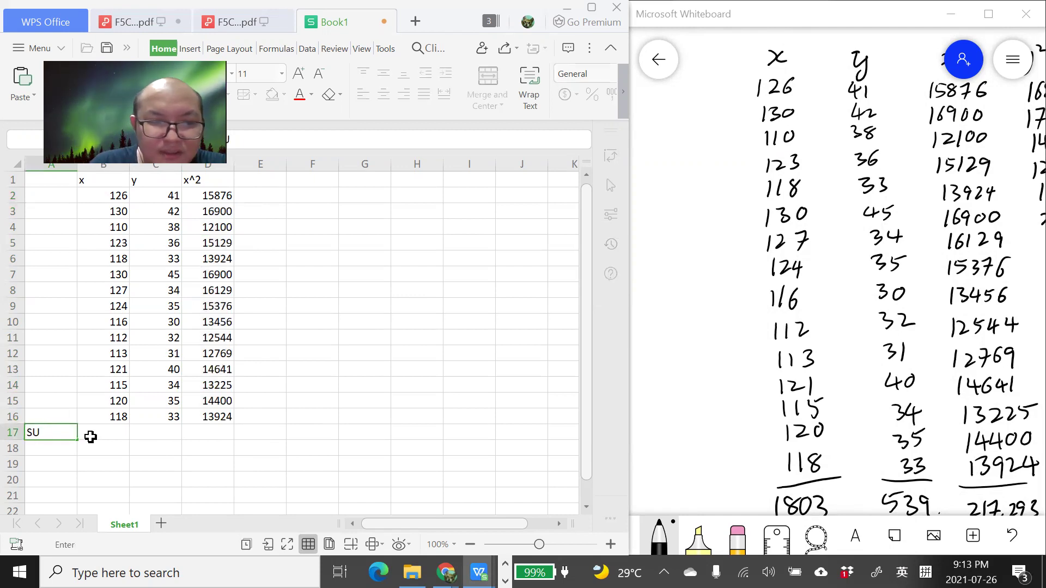
text(M)
click(90, 437)
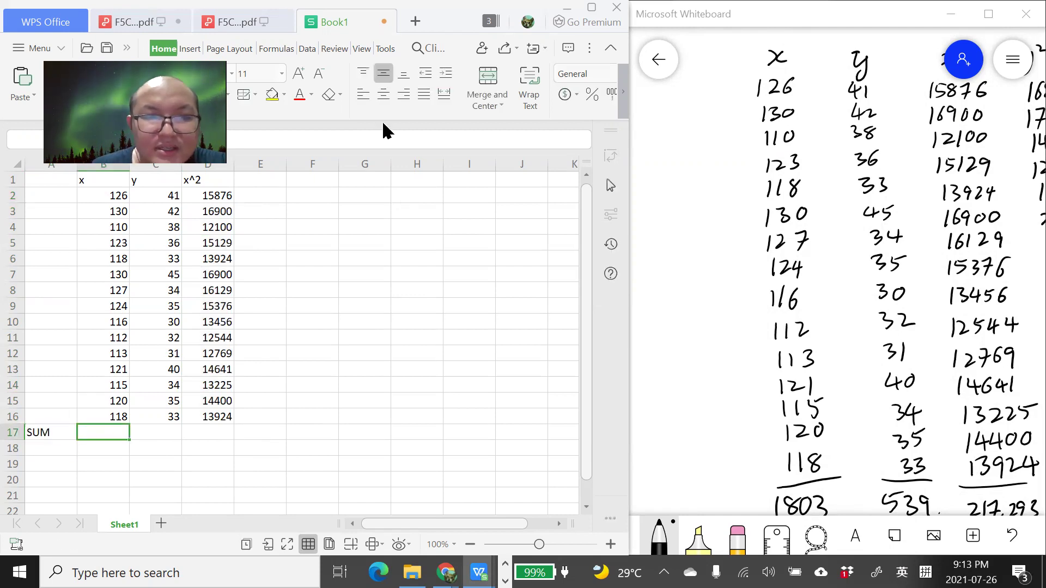
Total the x column in B17 with the formula =SUM(B2:B16).
text(=)
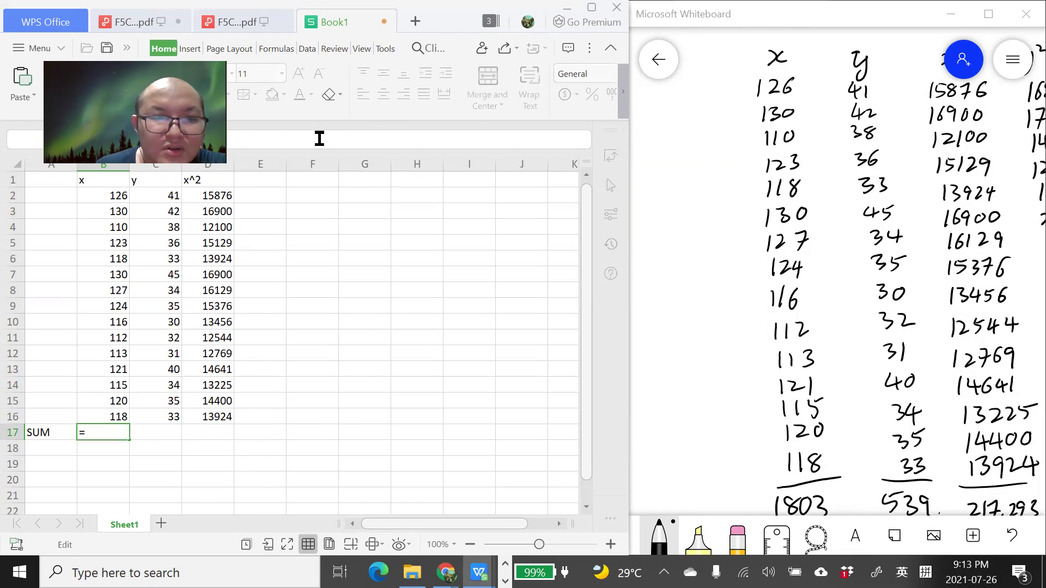
text(SUM)
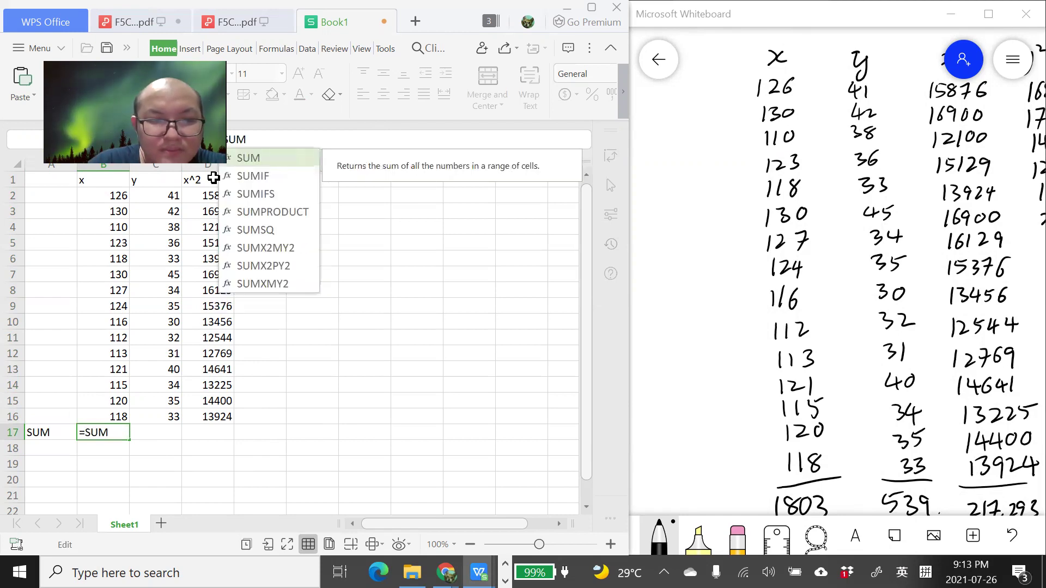
text(()
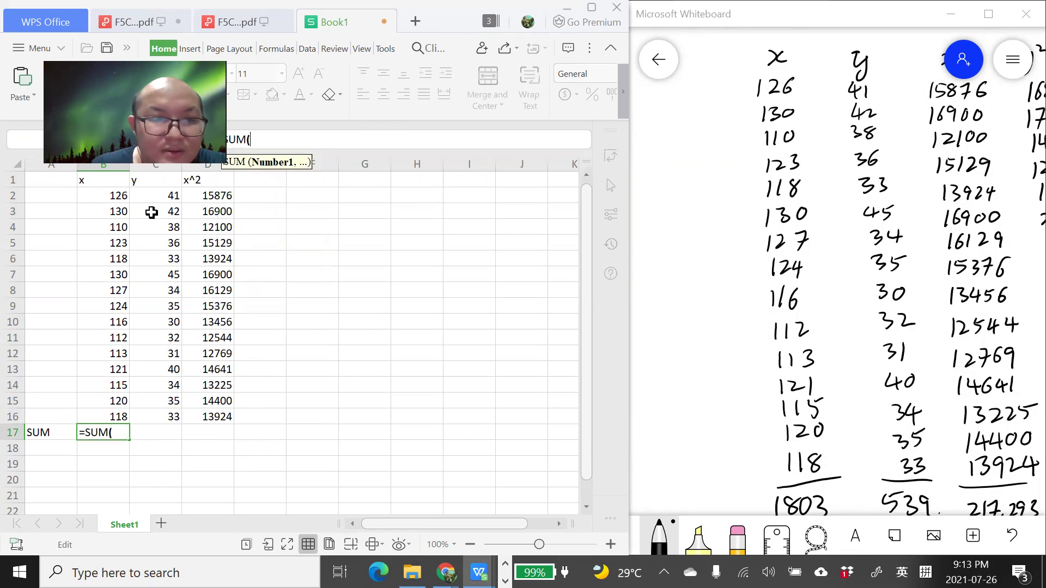
drag(112, 198, 121, 416)
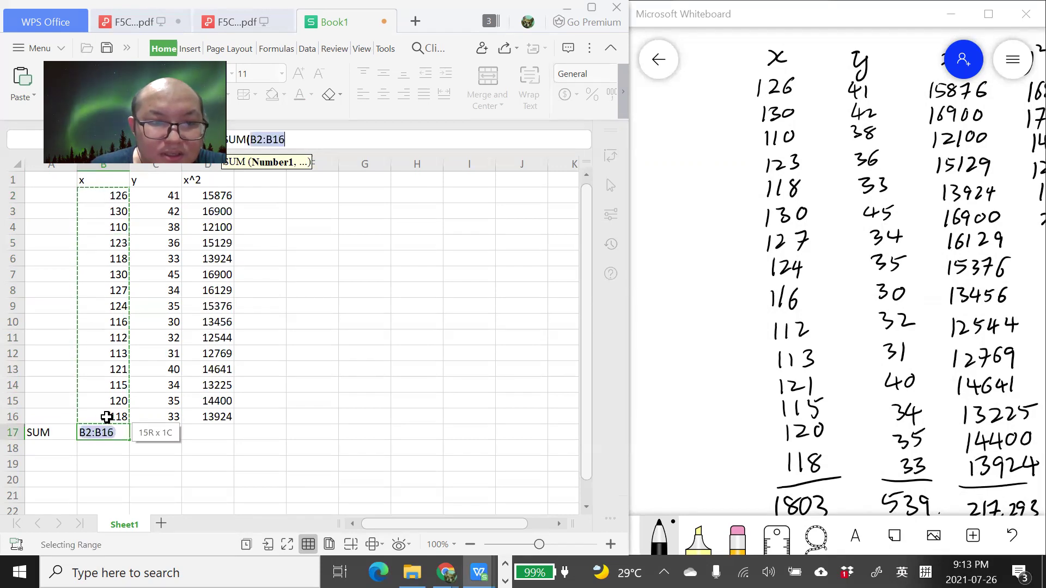
key(Return)
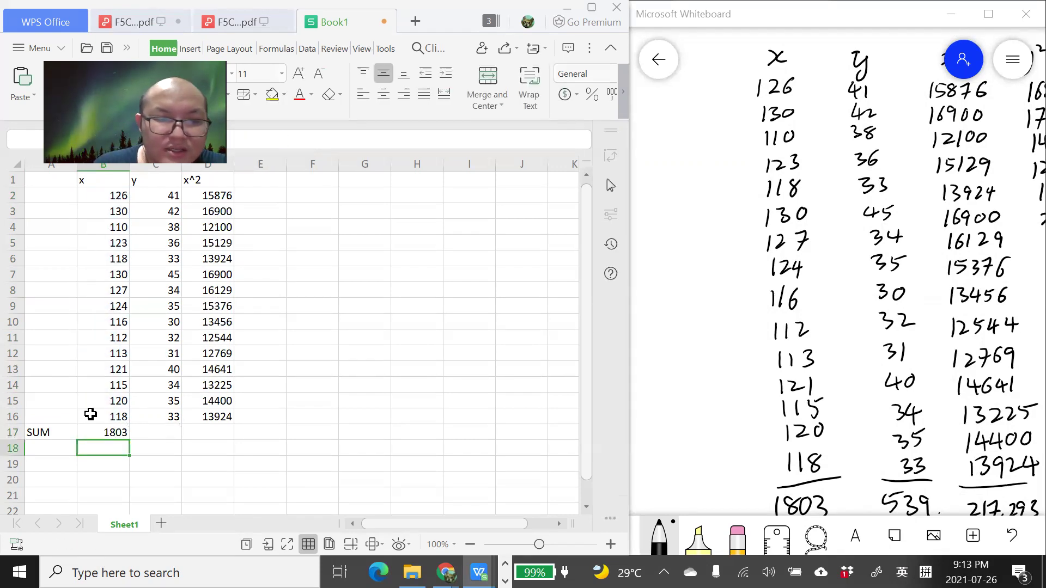
Add the column header y^2 in E1.
scroll(646, 289, down, 5)
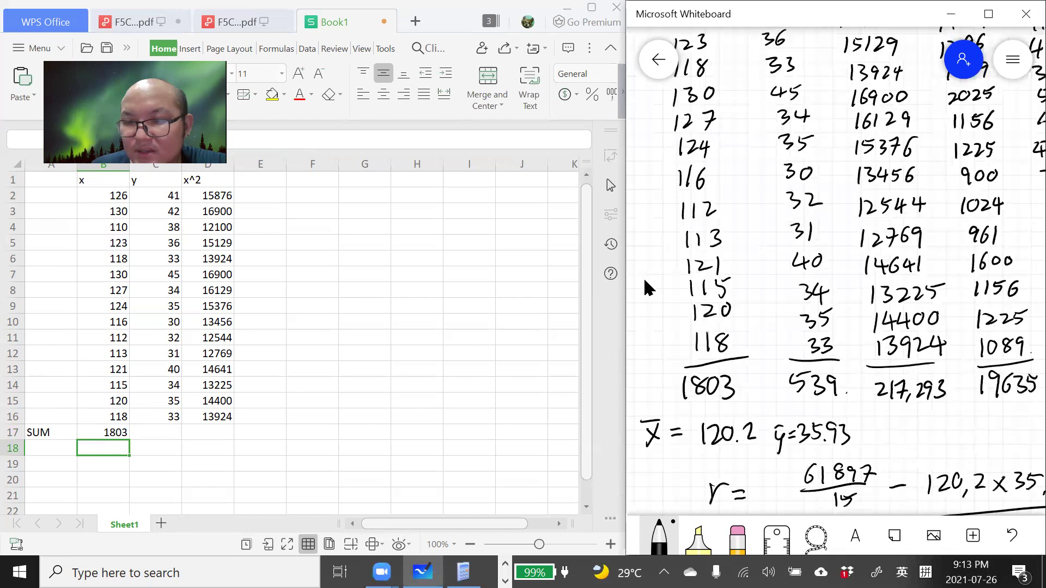
click(272, 186)
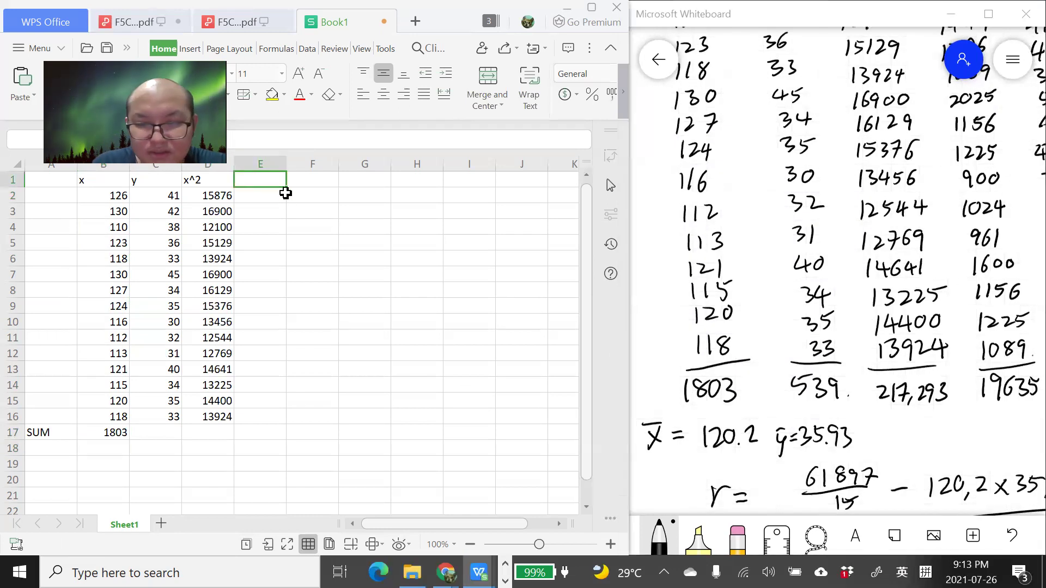
text(y^2)
key(Return)
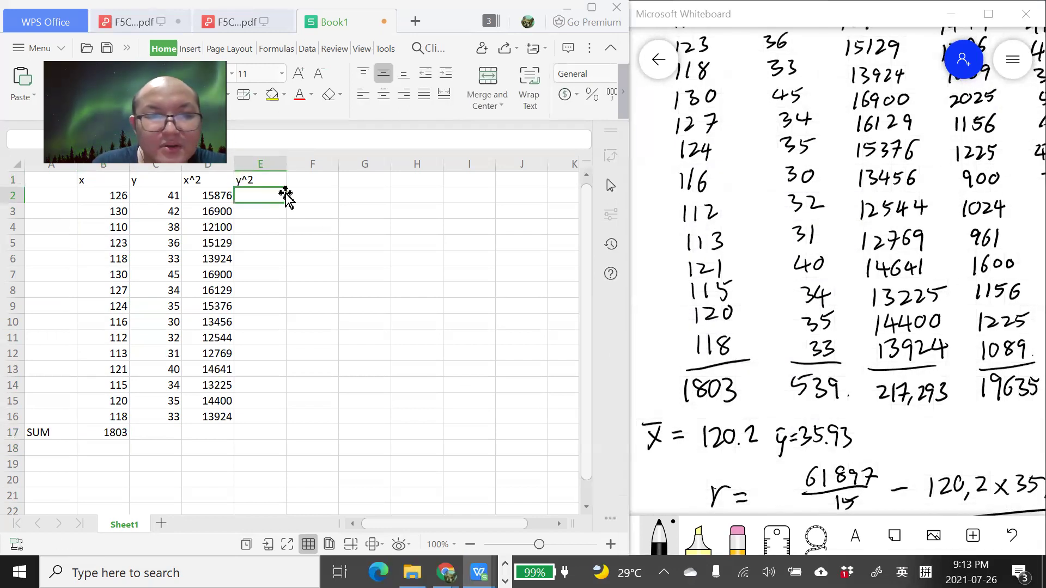
Square the first y value in E2 with the formula =C2*C2 and fill it down to E16.
text(=)
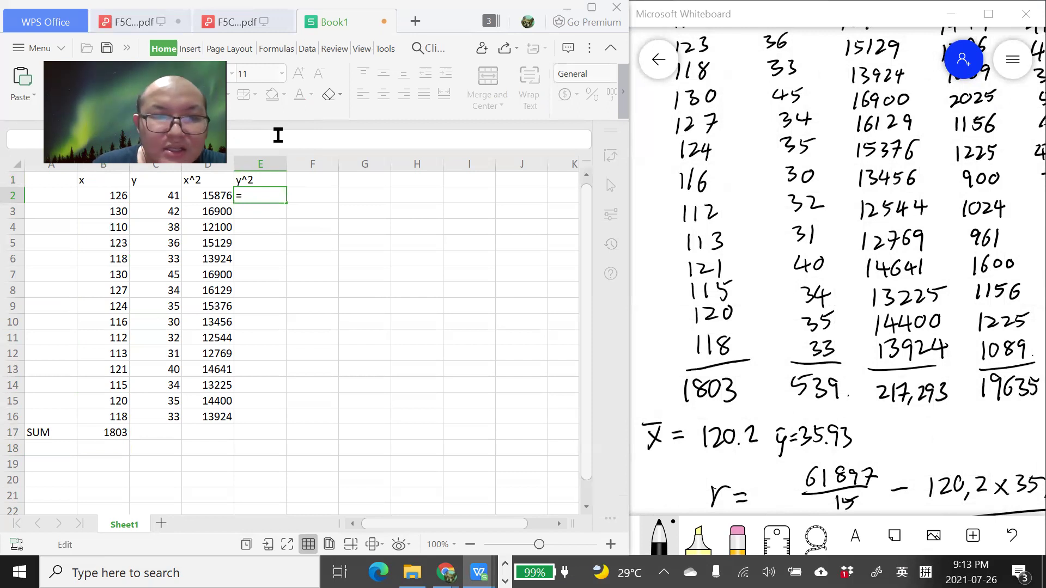
click(167, 201)
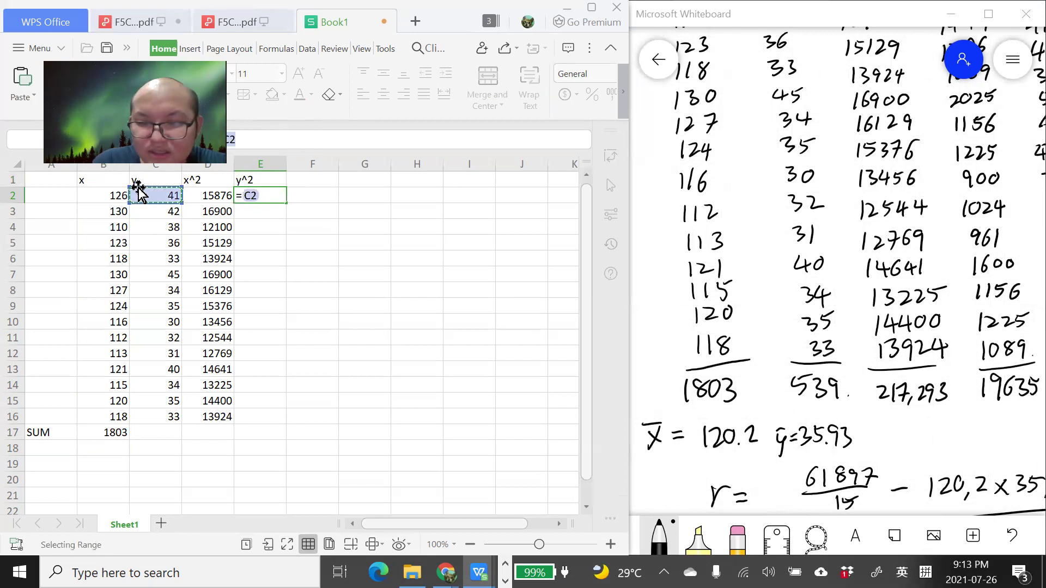
text(*)
click(145, 196)
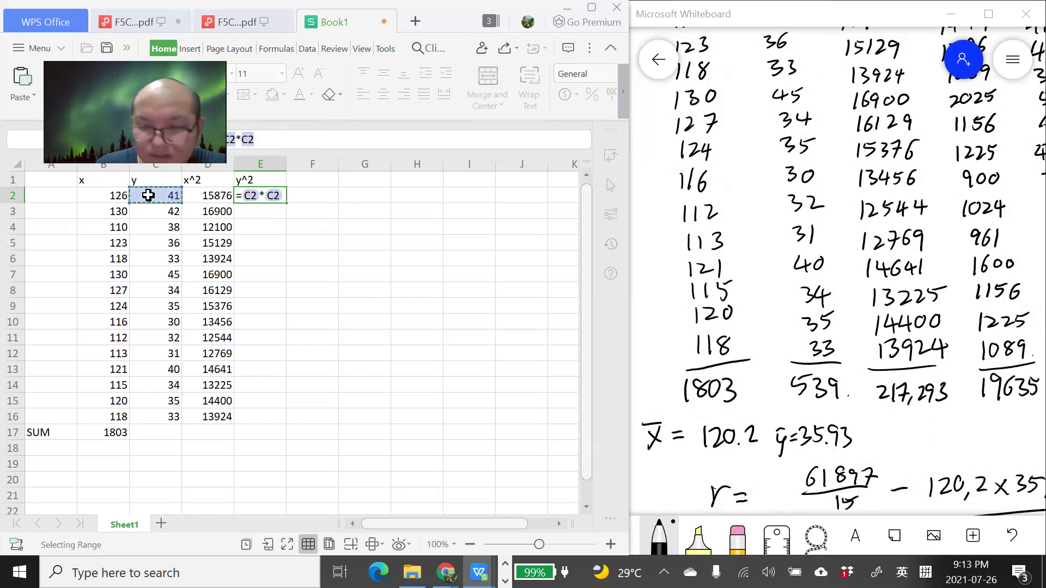
key(Return)
click(283, 197)
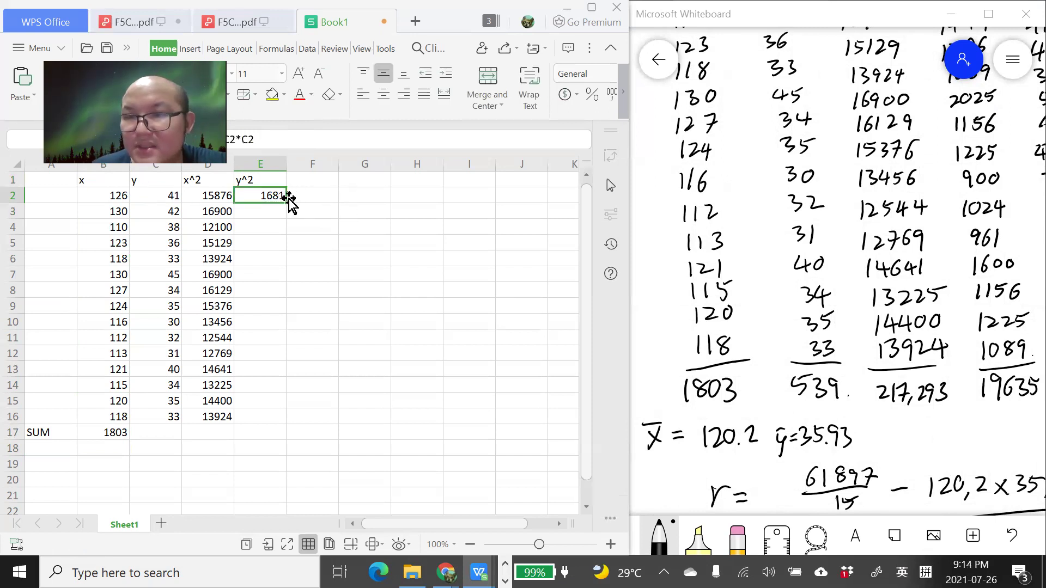
drag(288, 203, 292, 420)
Extend the x column's SUM formula from B17 across to E17, then bring the handwritten xy column into view.
click(118, 433)
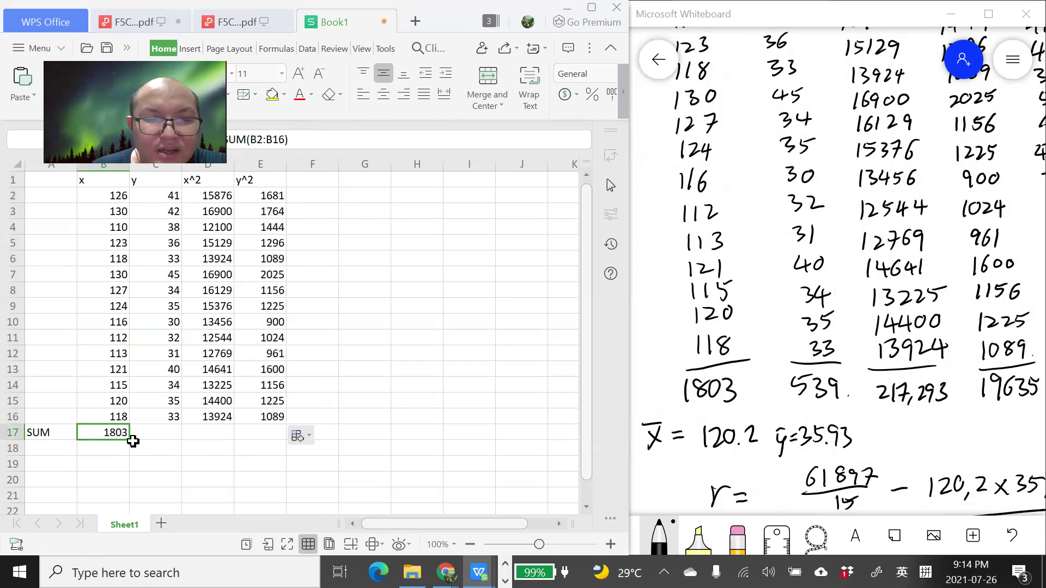
drag(156, 436, 275, 434)
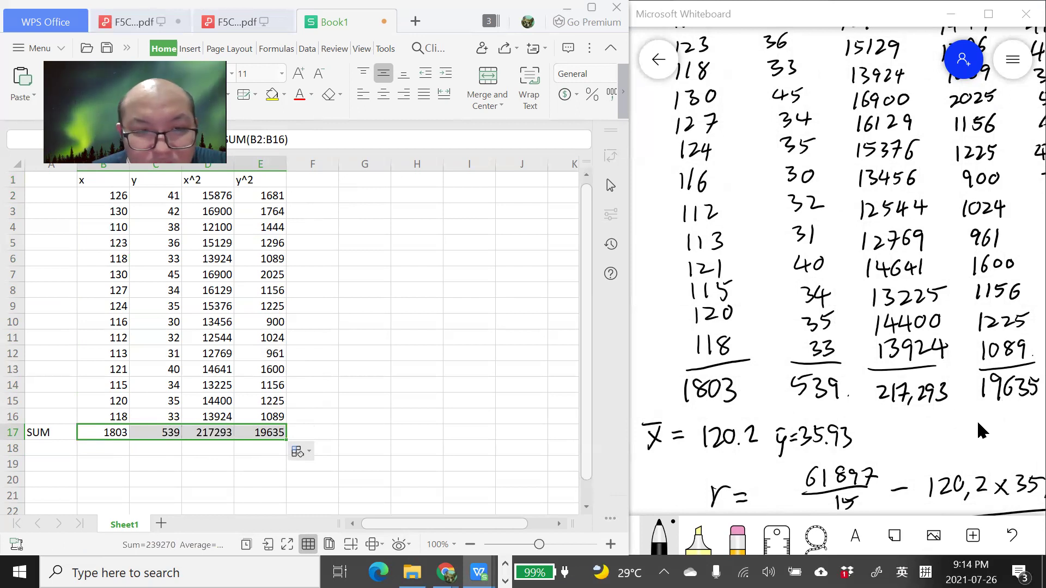
drag(896, 462, 673, 544)
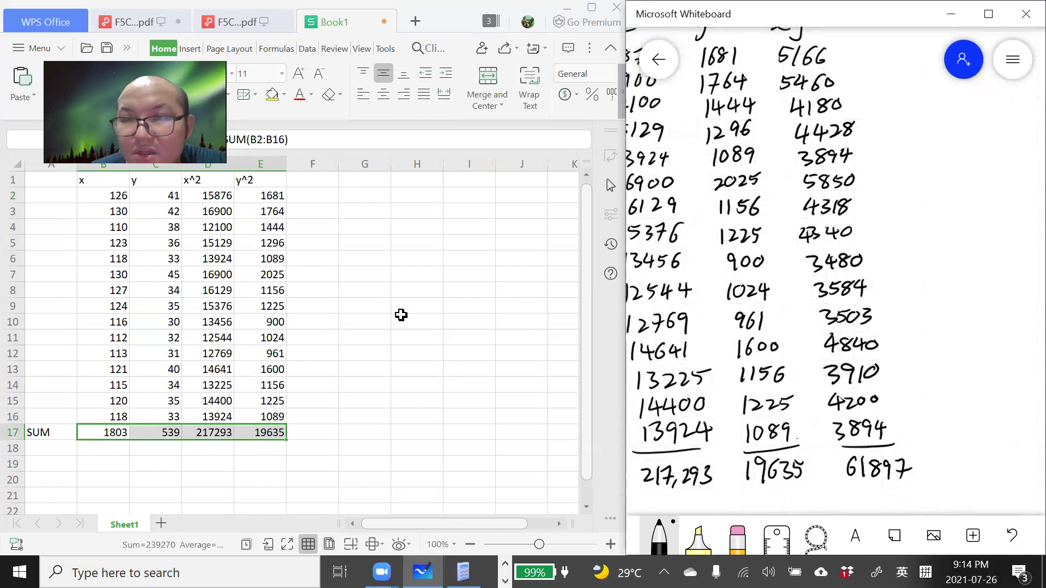
Add the column header xy in F1 and multiply the first x and y values in F2 with =B2*C2.
click(309, 180)
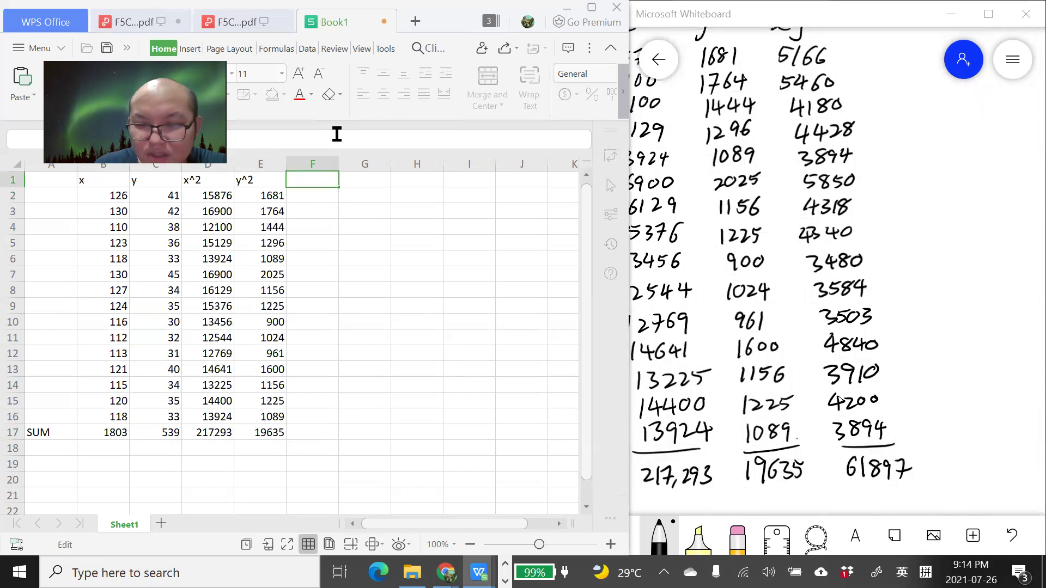
text(xy)
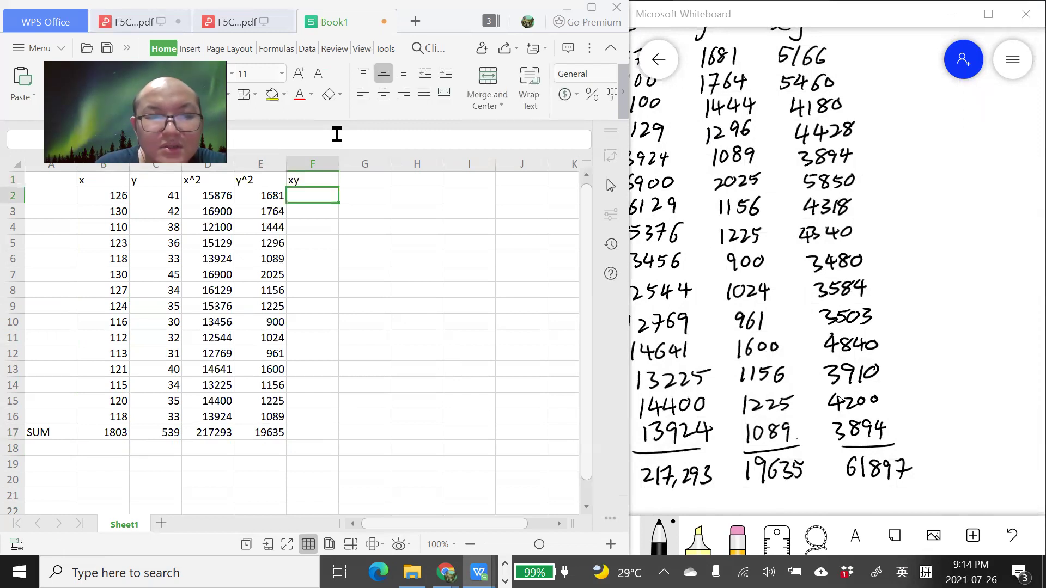
click(118, 195)
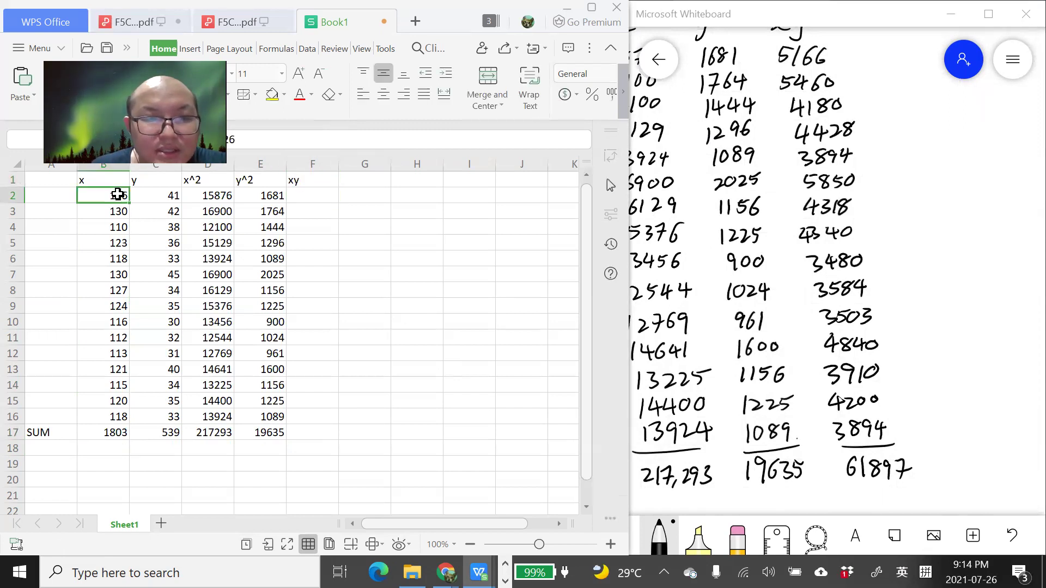
click(313, 195)
text(=)
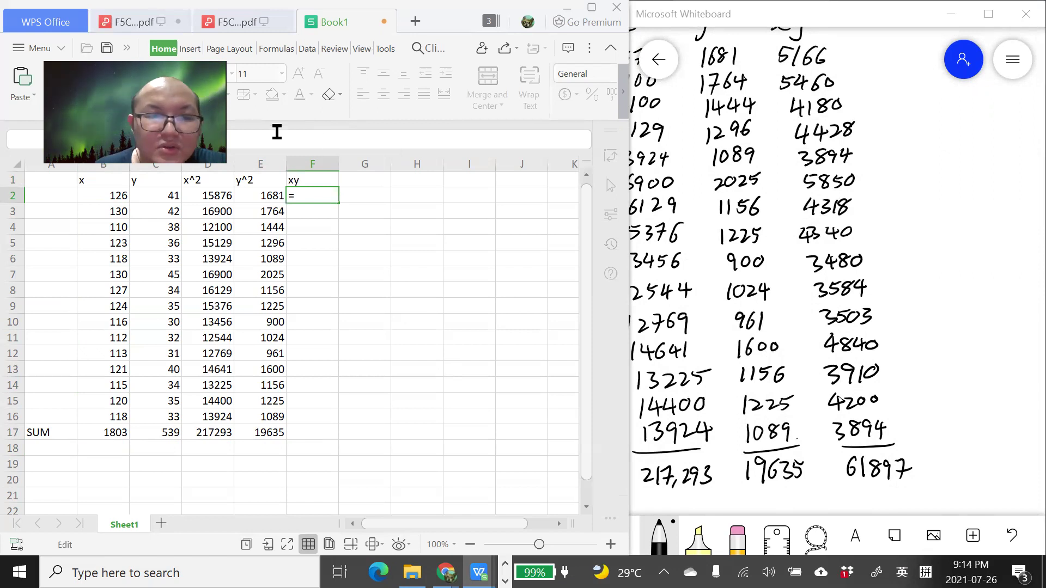
click(103, 195)
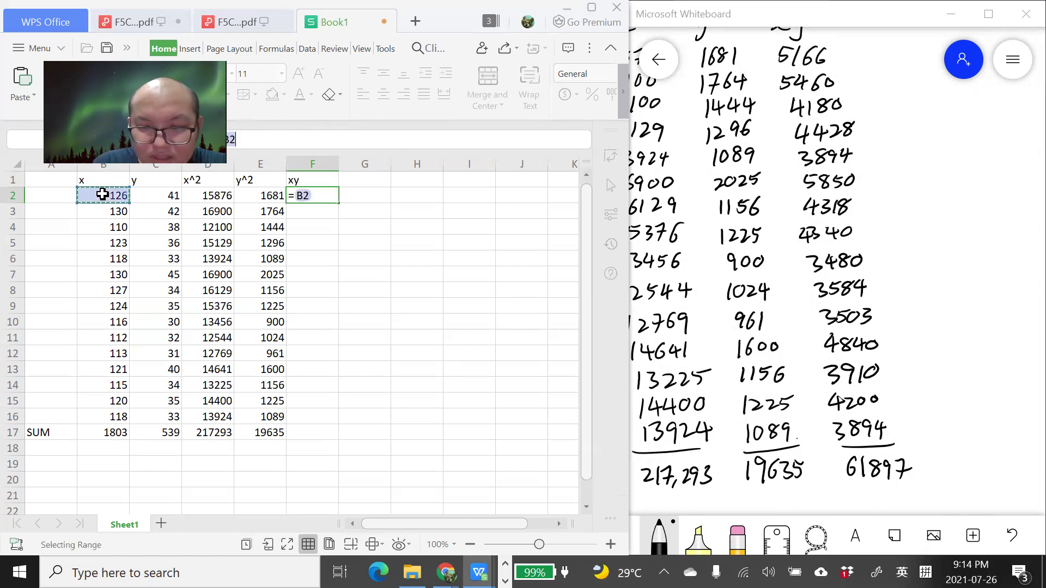
text(*)
click(151, 194)
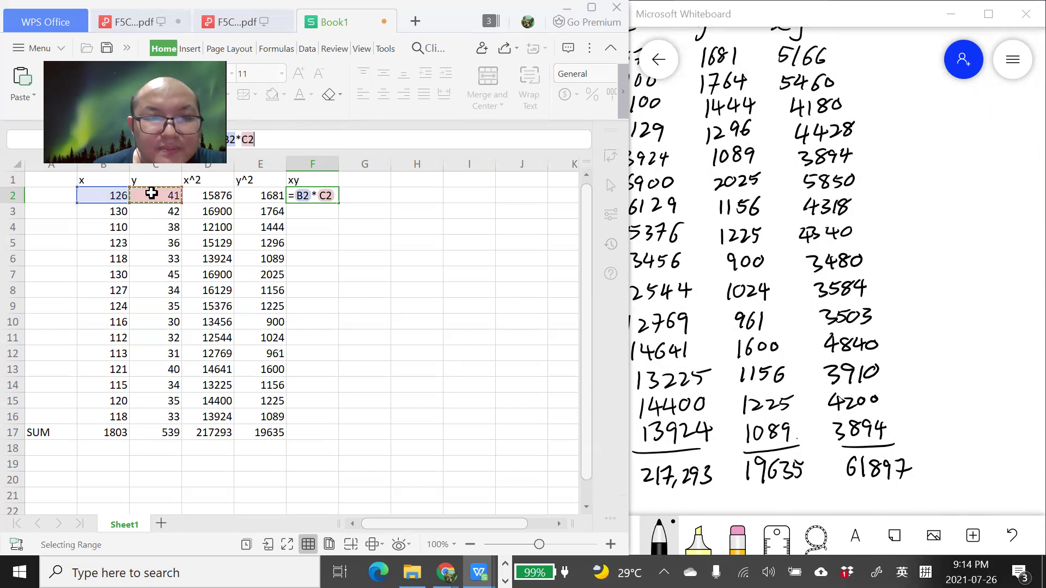
key(Return)
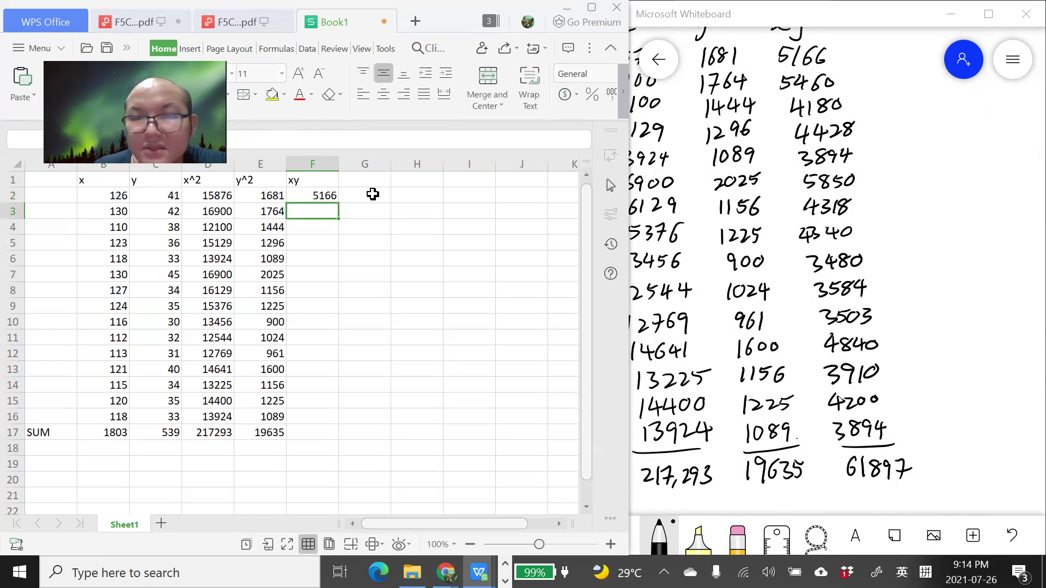
Fill the xy product down from F2 to F16 and extend the SUM formula from E17 into F17.
click(327, 196)
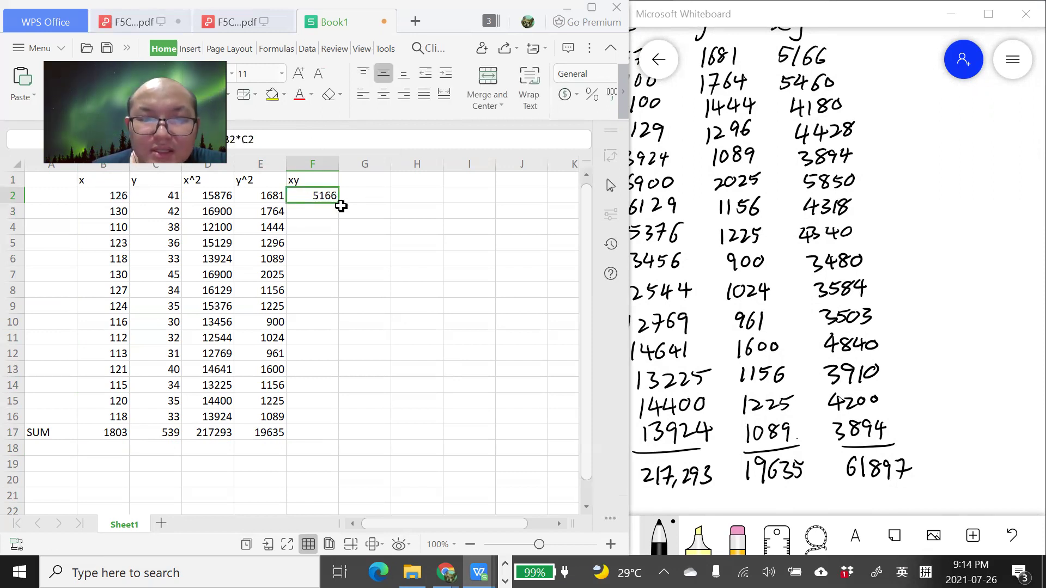
drag(339, 204, 358, 419)
click(262, 436)
drag(287, 442, 325, 443)
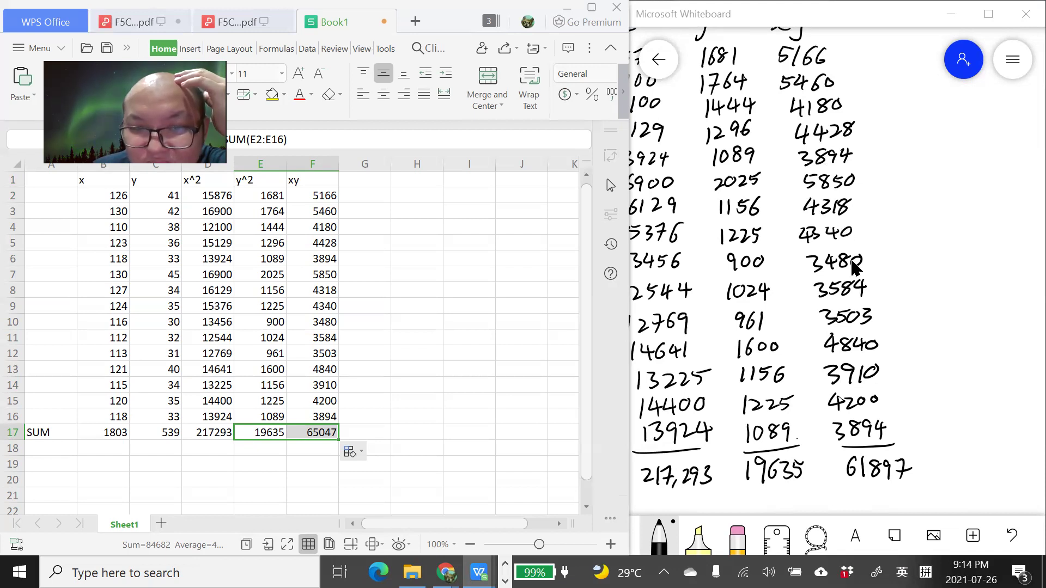
Widen the Microsoft Whiteboard window over the spreadsheet to show the column totals and the handwritten formula for r.
scroll(913, 266, down, 1)
scroll(907, 253, down, 4)
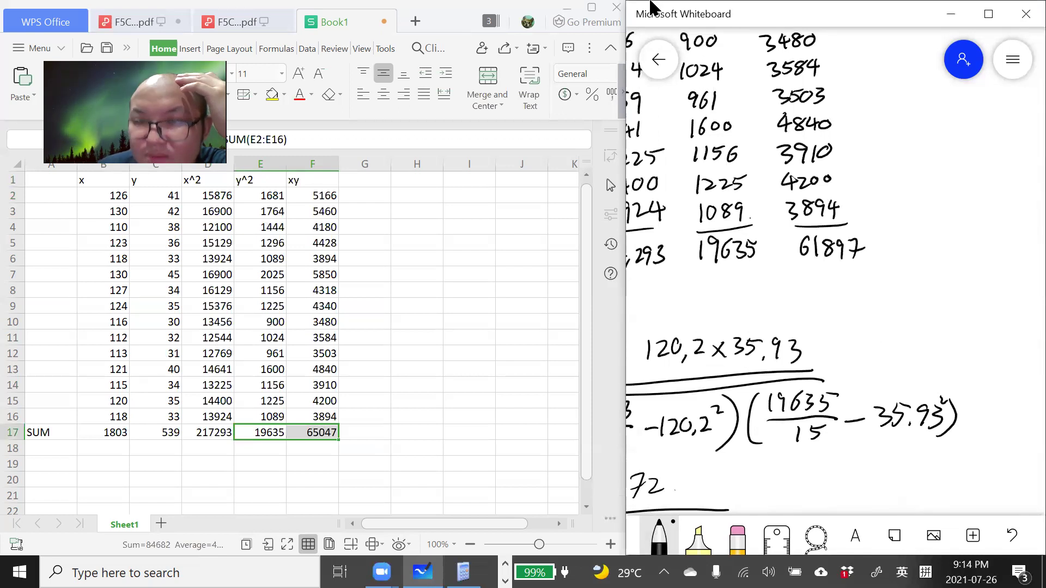
drag(662, 14, 651, 5)
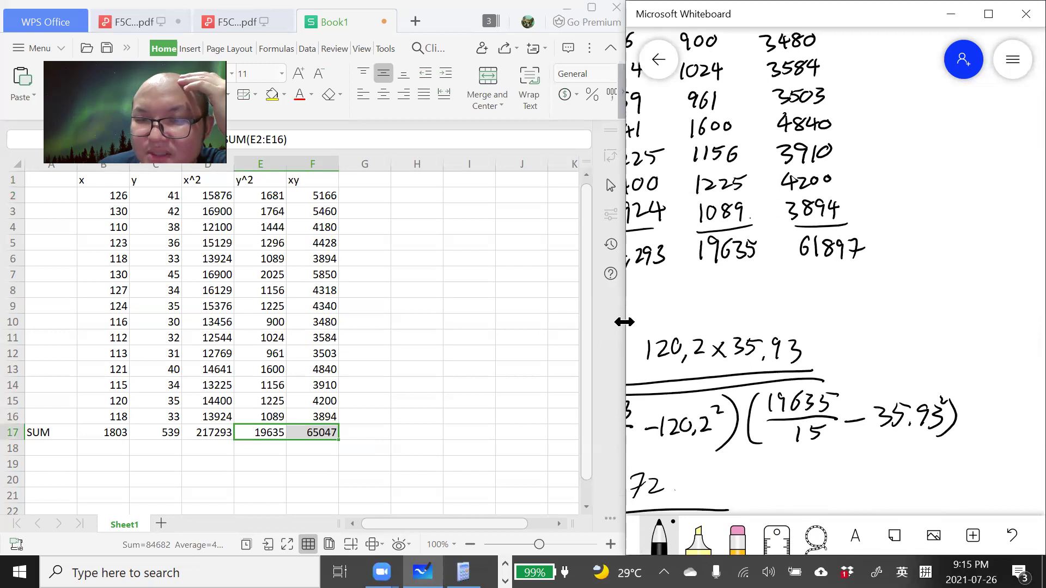
drag(625, 322, 350, 322)
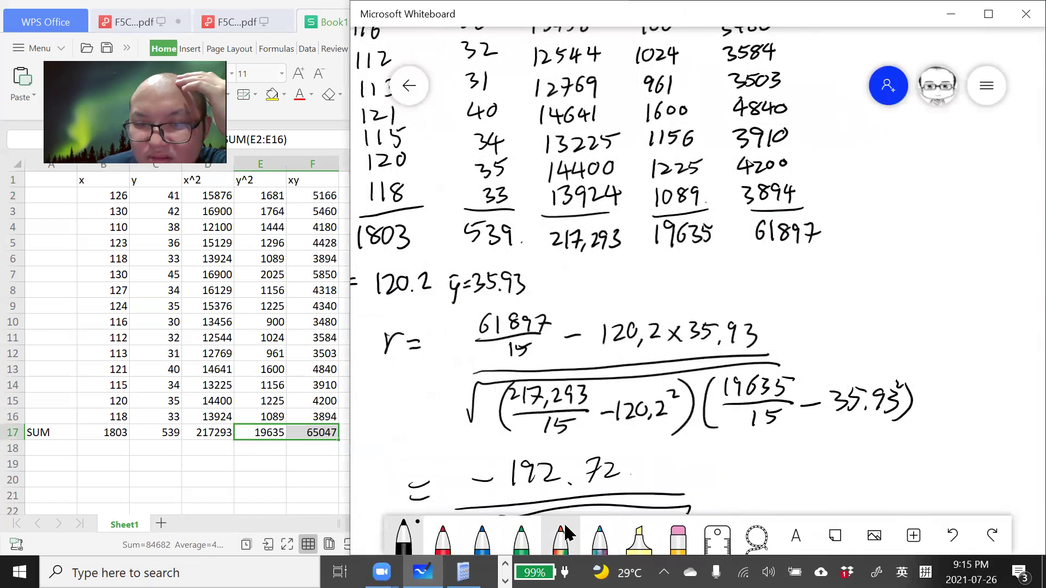
In red pen, circle 61897 under the xy column and in the numerator of r, and write 65047 near each.
click(443, 537)
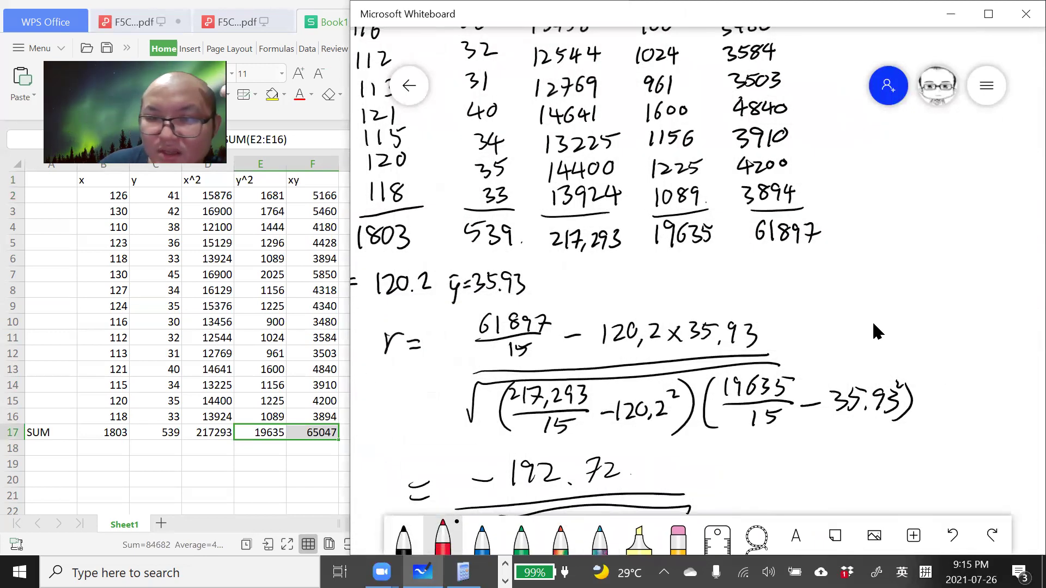
mouse_move(804, 206)
mouse_down()
mouse_move(839, 215)
mouse_move(806, 211)
mouse_up()
click(859, 229)
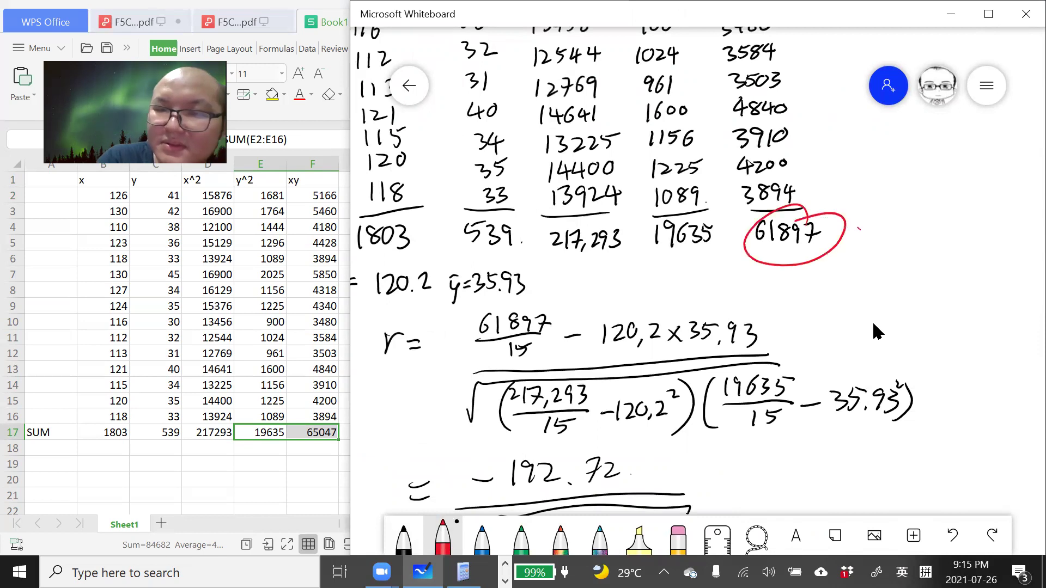
drag(805, 265, 801, 267)
drag(812, 273, 829, 267)
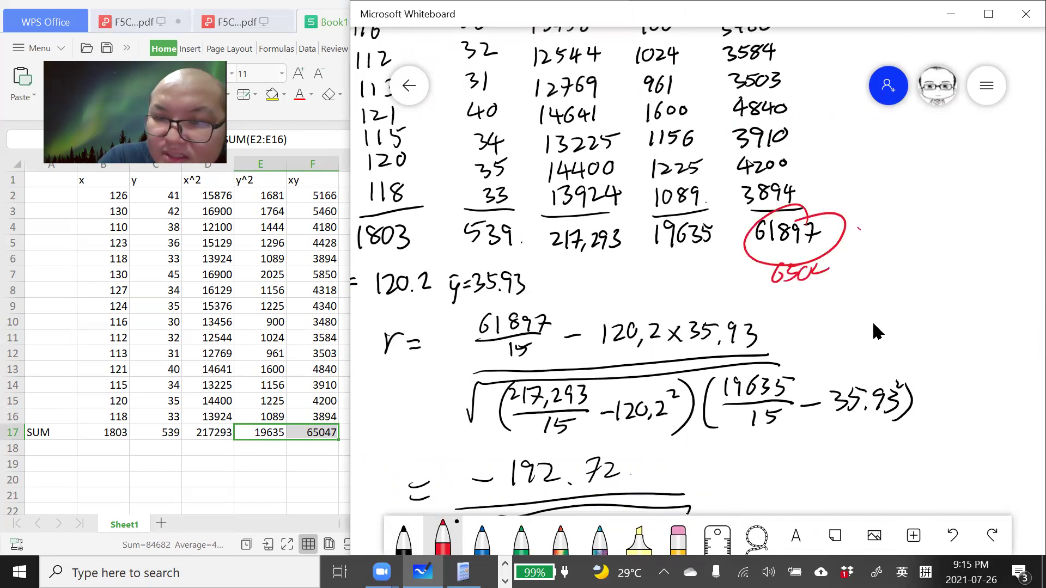
mouse_move(539, 304)
mouse_down()
mouse_move(472, 327)
mouse_move(551, 322)
mouse_up()
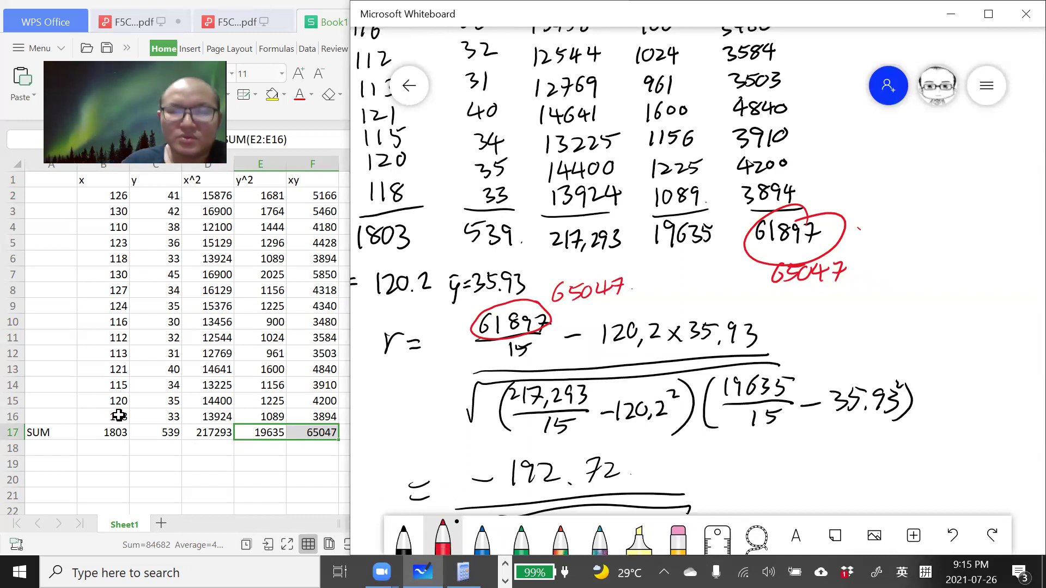
Calculate the mean of x in B18 of the WPS spreadsheet with =B17/15.
click(64, 450)
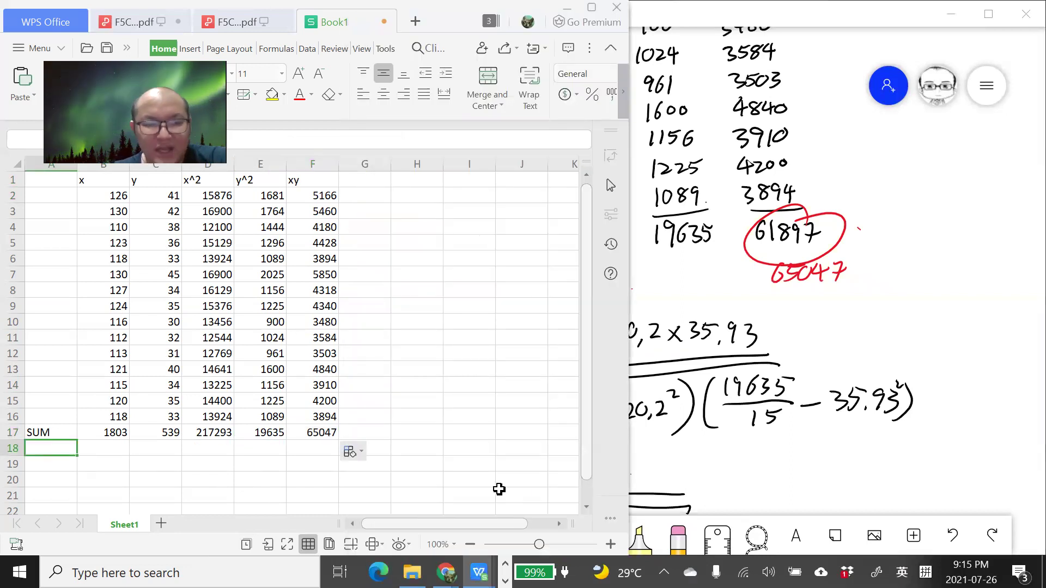
key(Right)
key(Up)
key(Down)
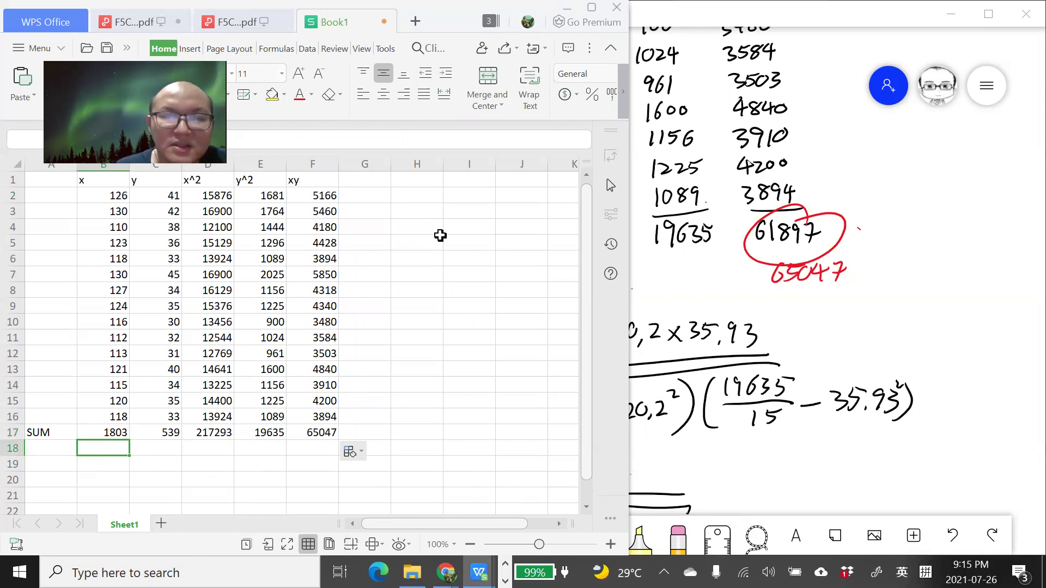
click(423, 136)
text(=)
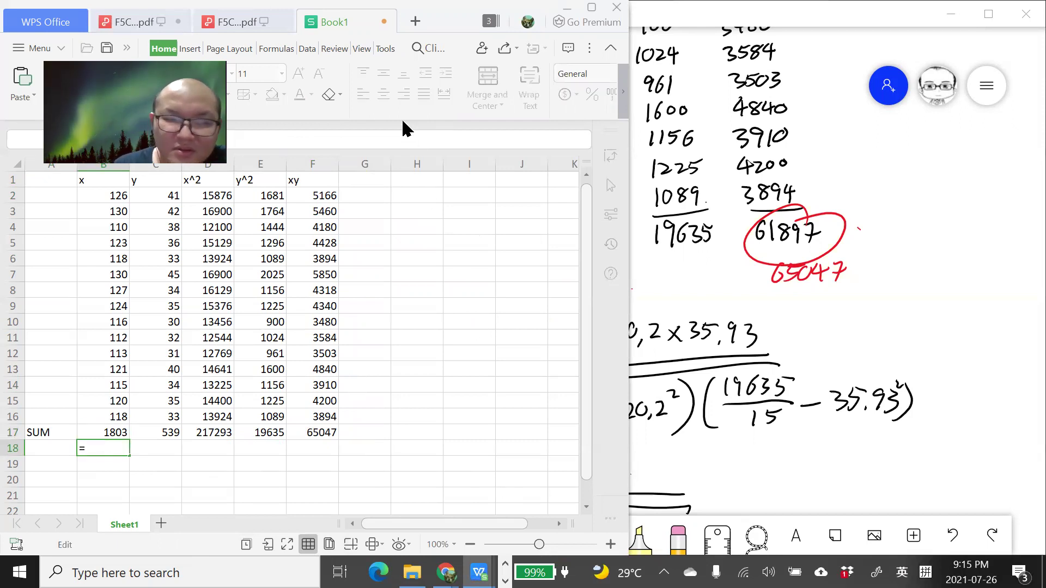
click(112, 430)
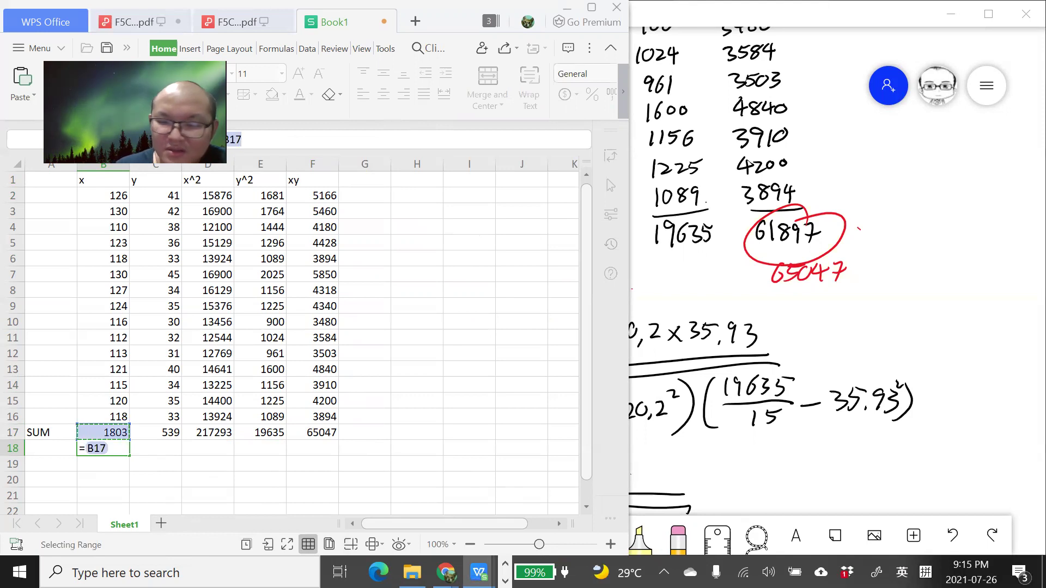
text(/15)
key(Return)
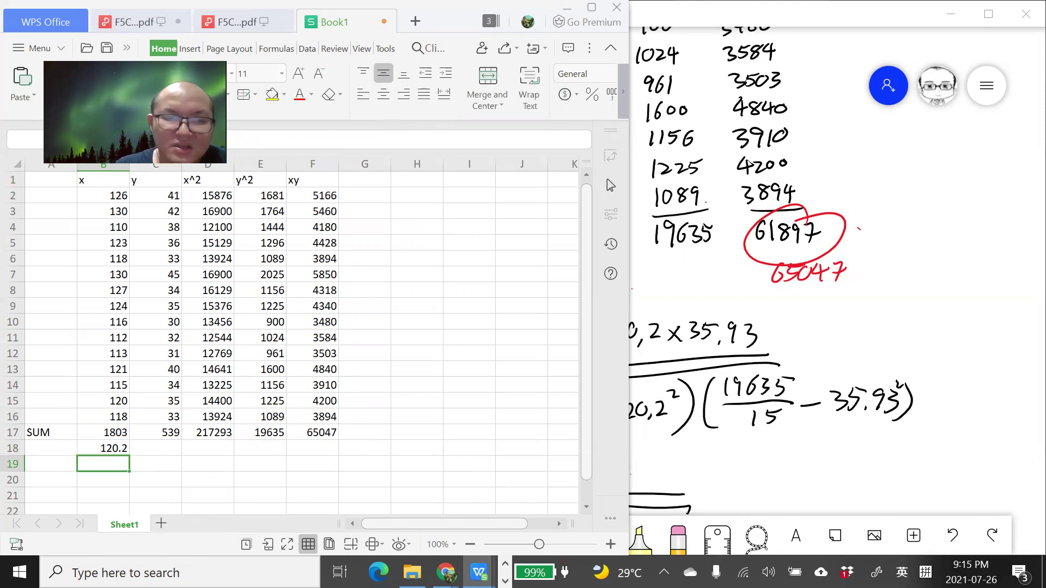
Extend the mean formula from B18 into C18 to calculate the mean of y.
key(Up)
key(Up)
key(Right)
key(Left)
key(Down)
key(Down)
key(Up)
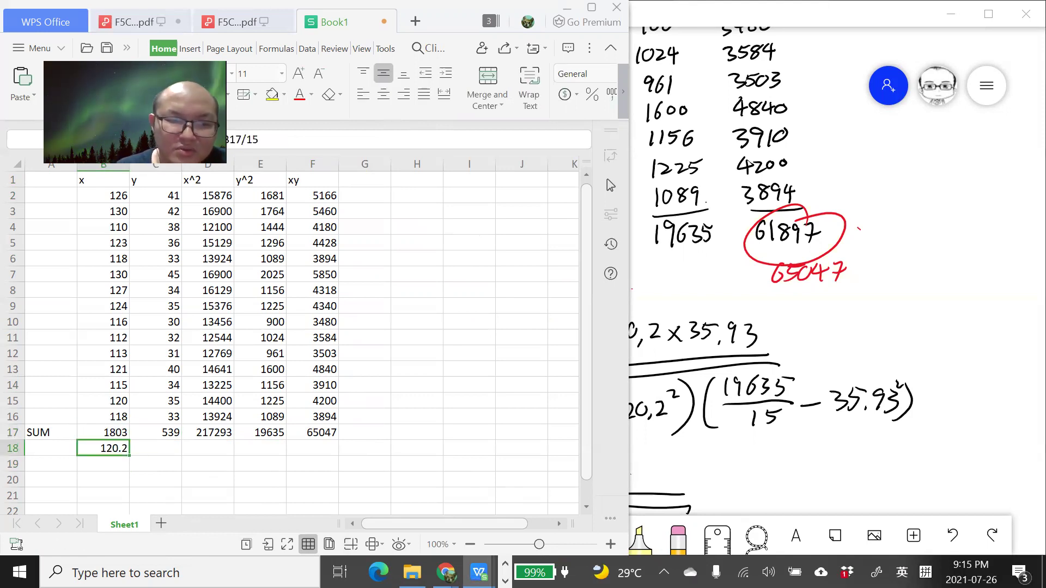
drag(148, 457, 166, 451)
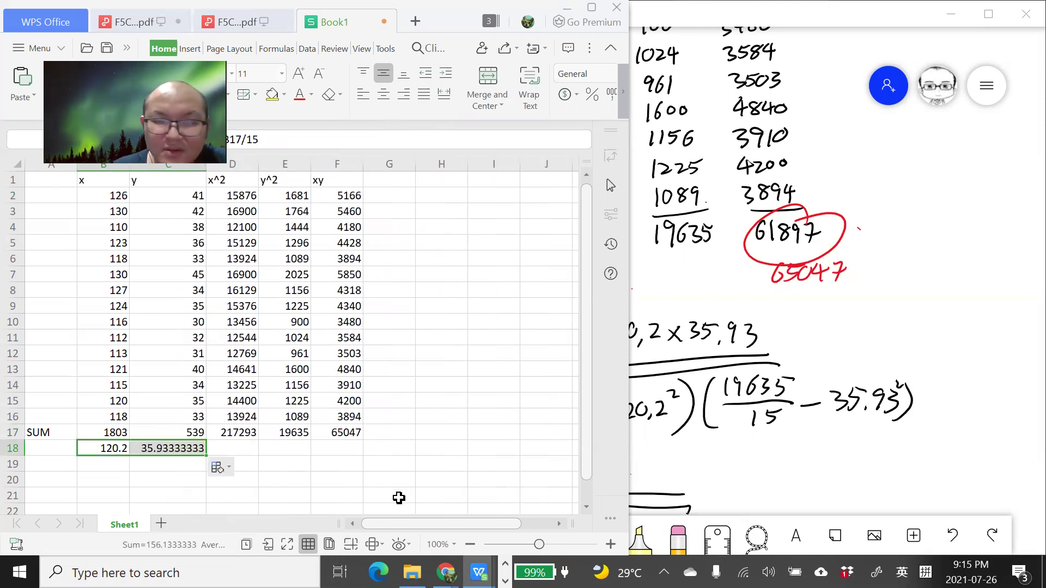
Check the handwritten formula for r, and enter its numerator in B20 as =F17/15-B18*C18, leaving the formula open.
click(826, 328)
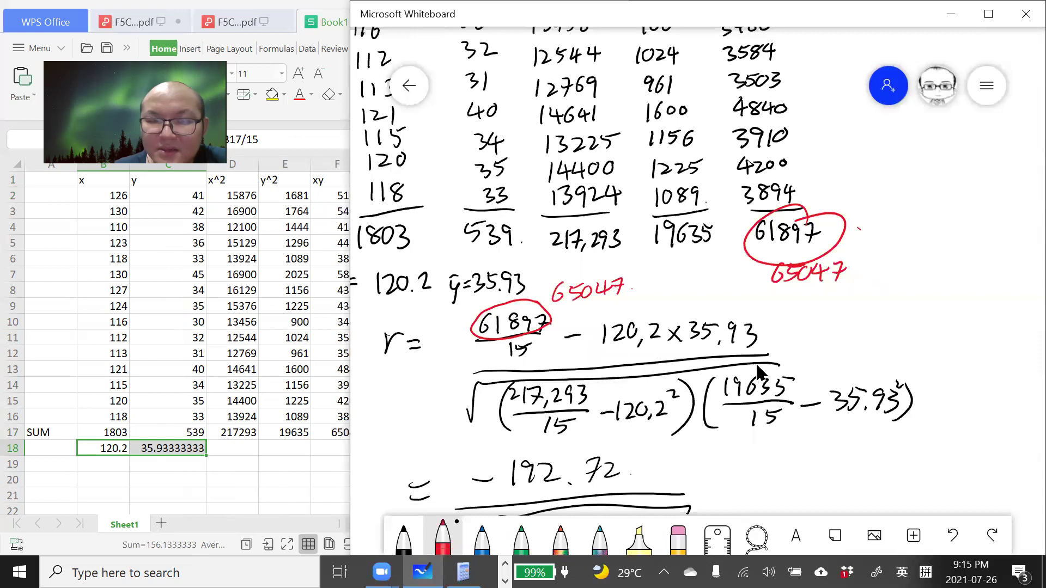
click(259, 468)
click(97, 482)
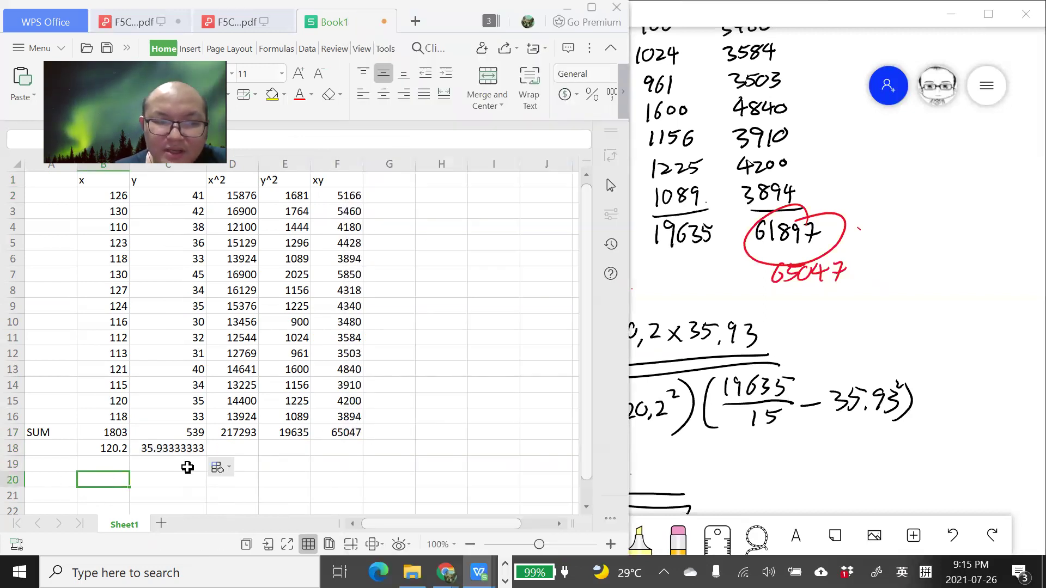
click(341, 137)
text(=)
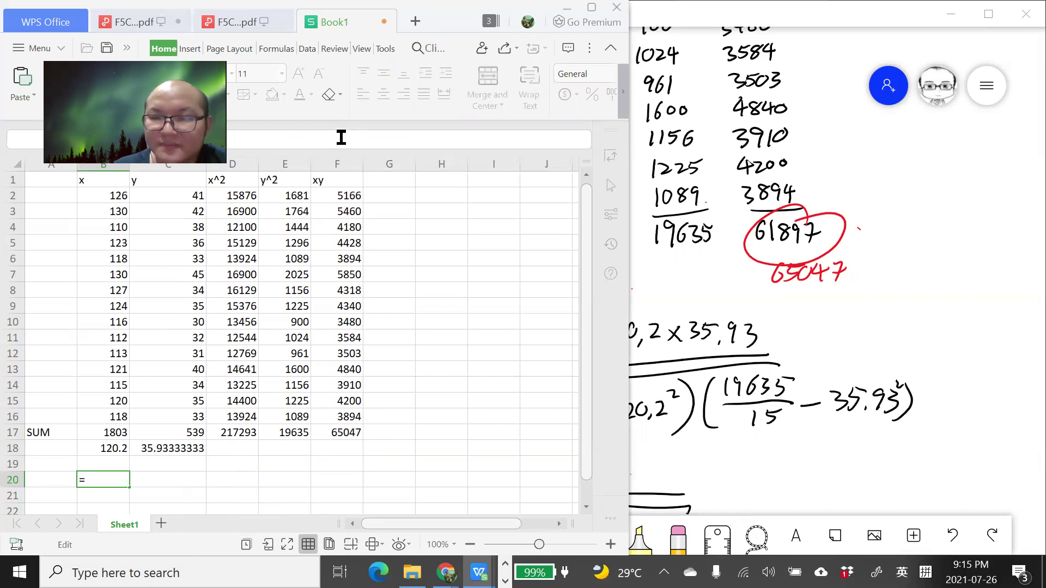
click(351, 433)
text(/5)
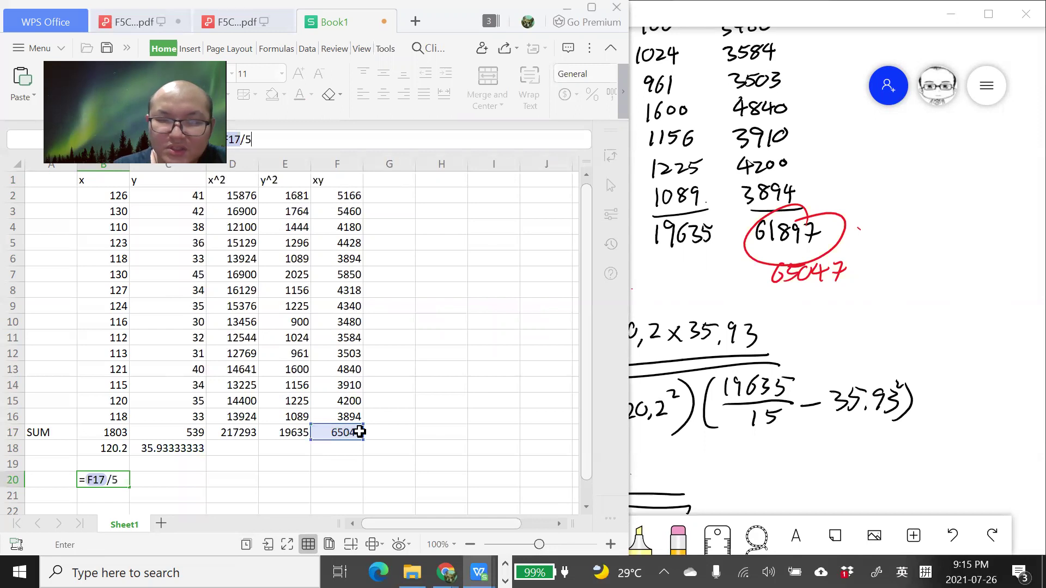
key(BackSpace)
text(15-)
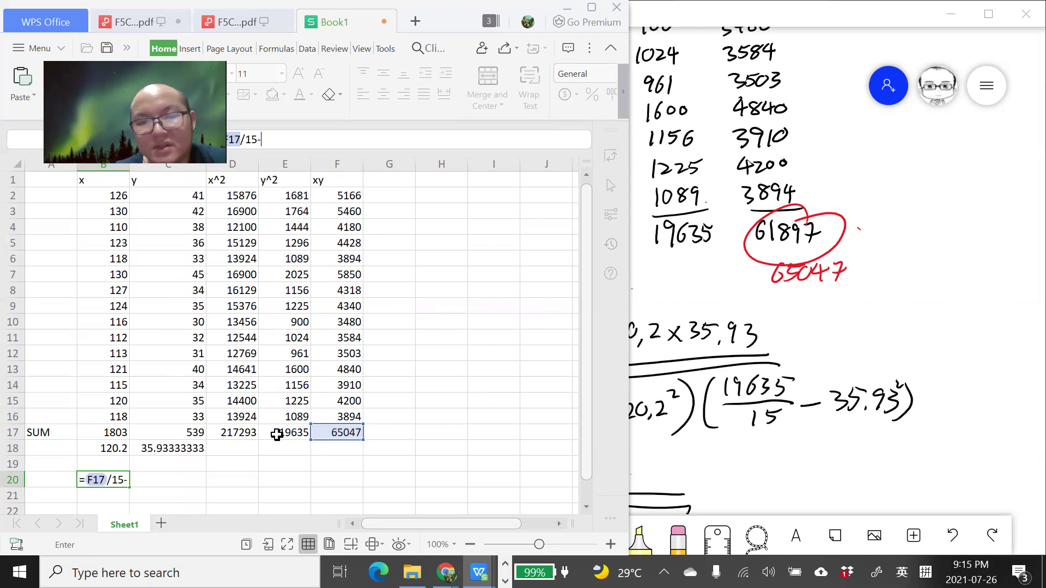
click(108, 447)
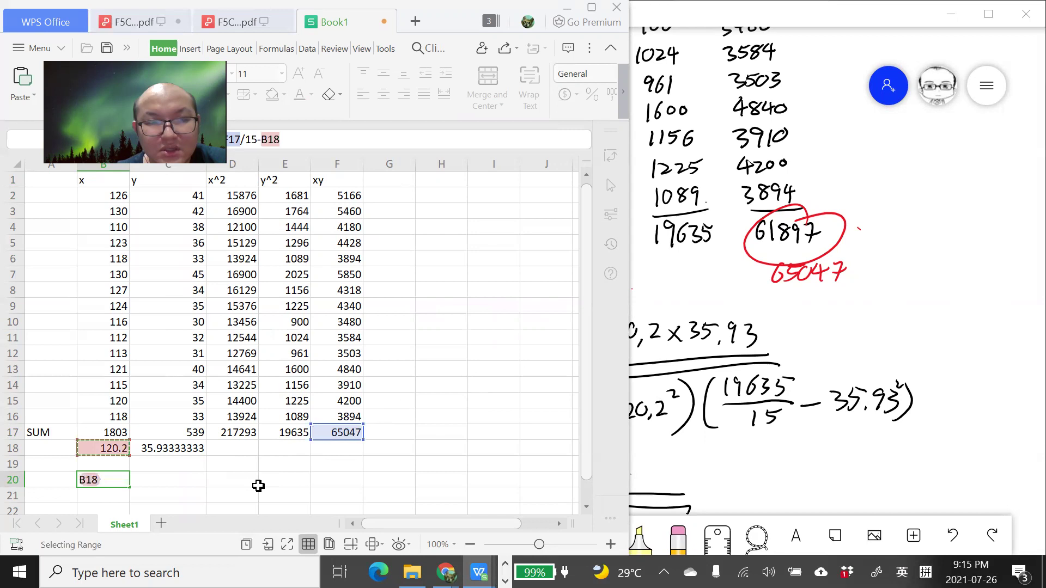
text(*)
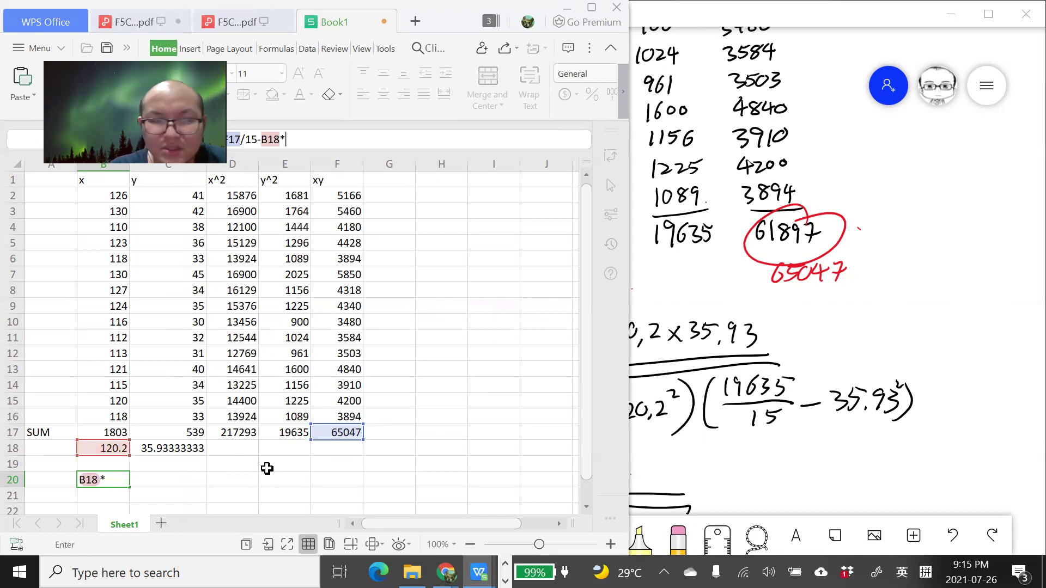
click(193, 448)
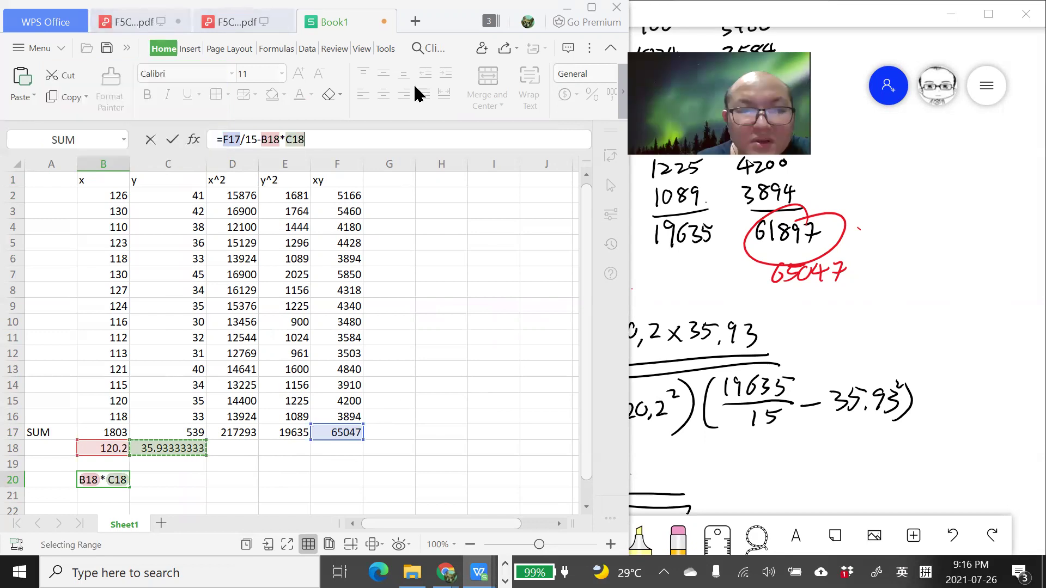
Enclose the numerator F17/15-B18*C18 in parentheses in the B20 formula and append a division sign.
click(225, 139)
text(()
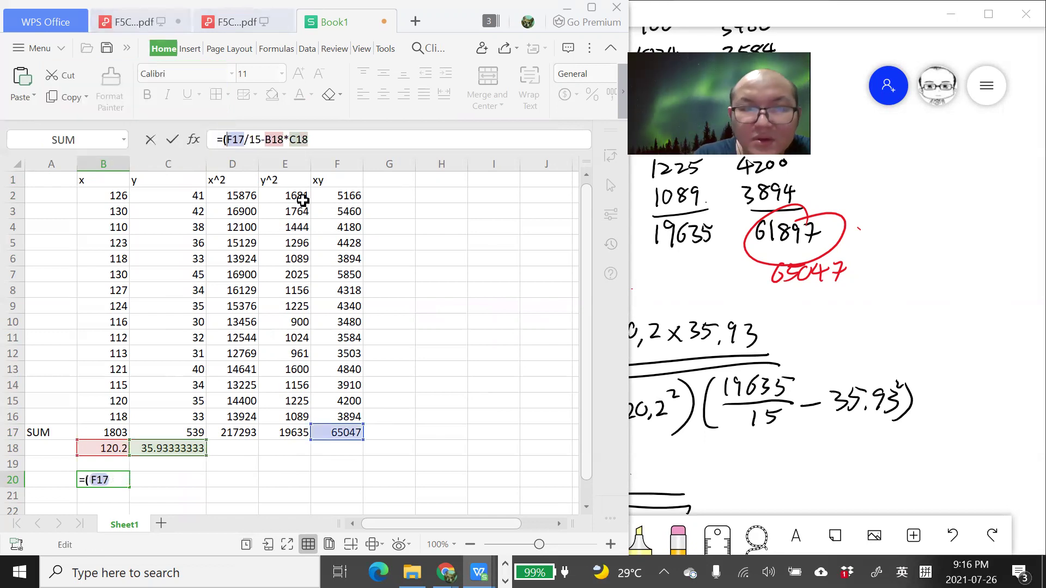
key(Right)
key(Right)
key(Right)
key(Right)
key(Right)
key(Right)
key(Right)
key(Right)
key(Right)
key(Right)
key(Right)
key(Right)
key(Right)
key(Right)
text()/)
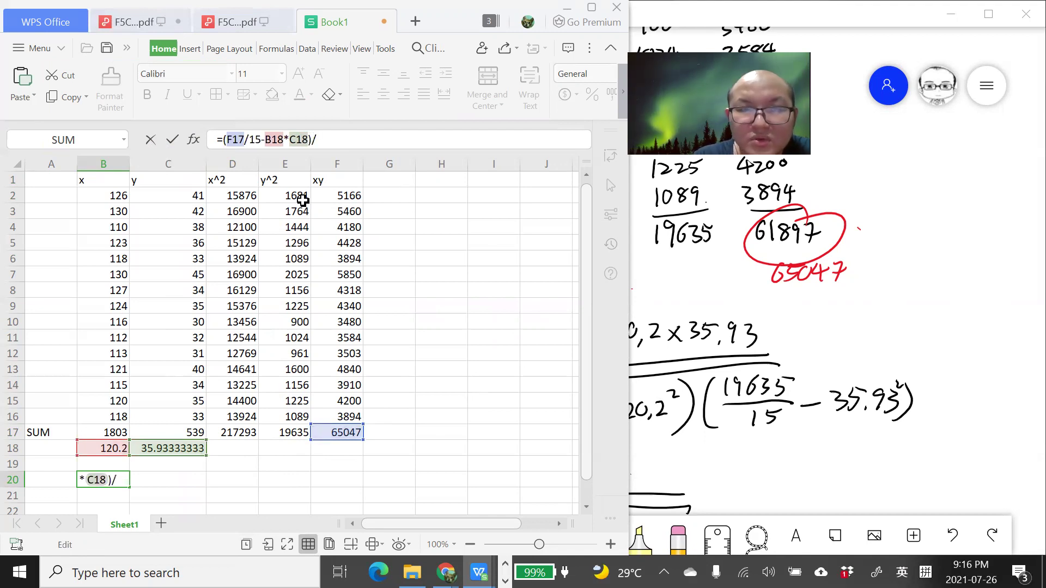
Begin the denominator of the B20 formula with the square root function, sqrt(.
text(sq)
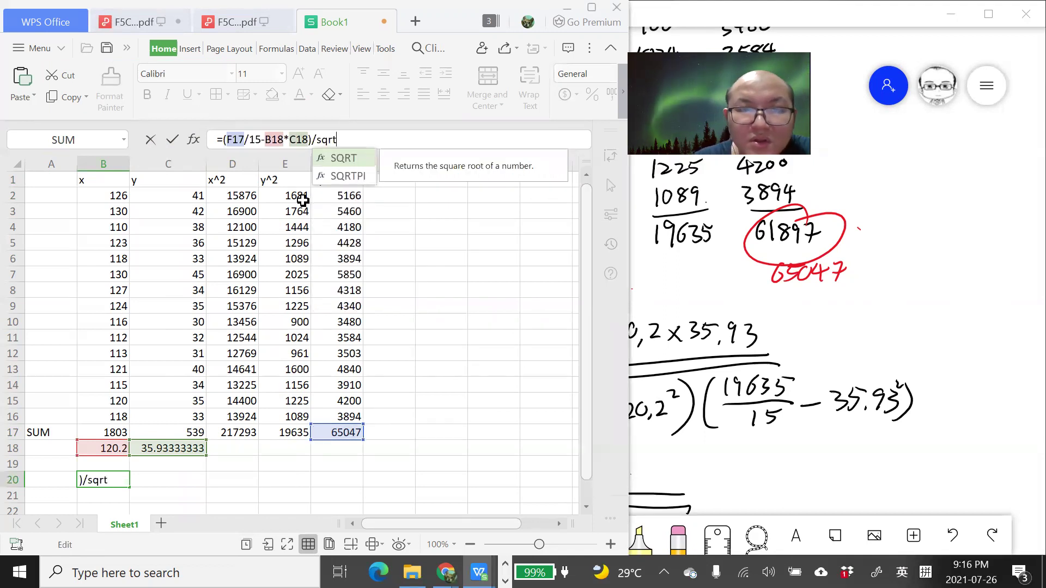
text(rt)
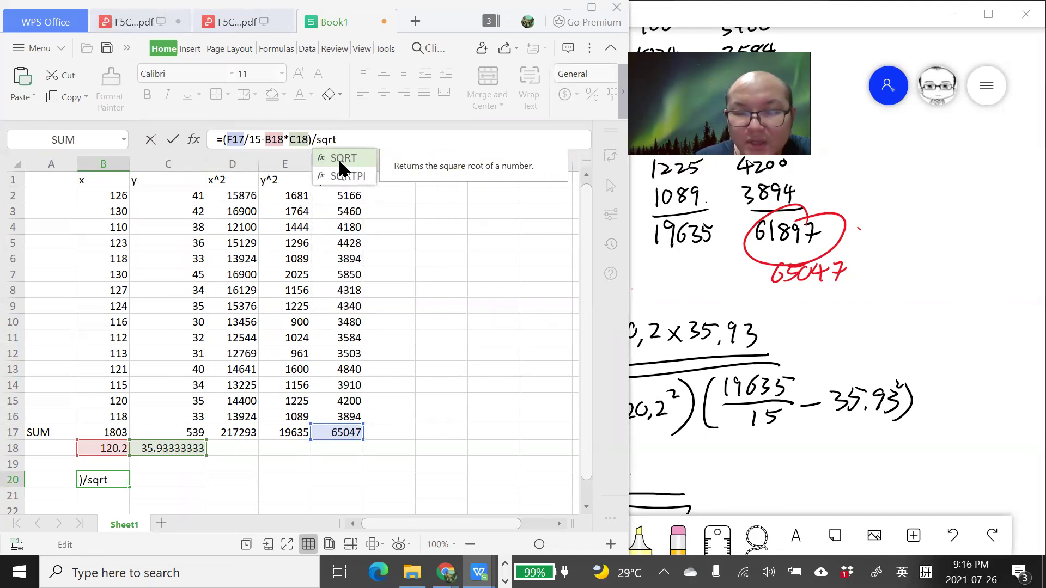
text(()
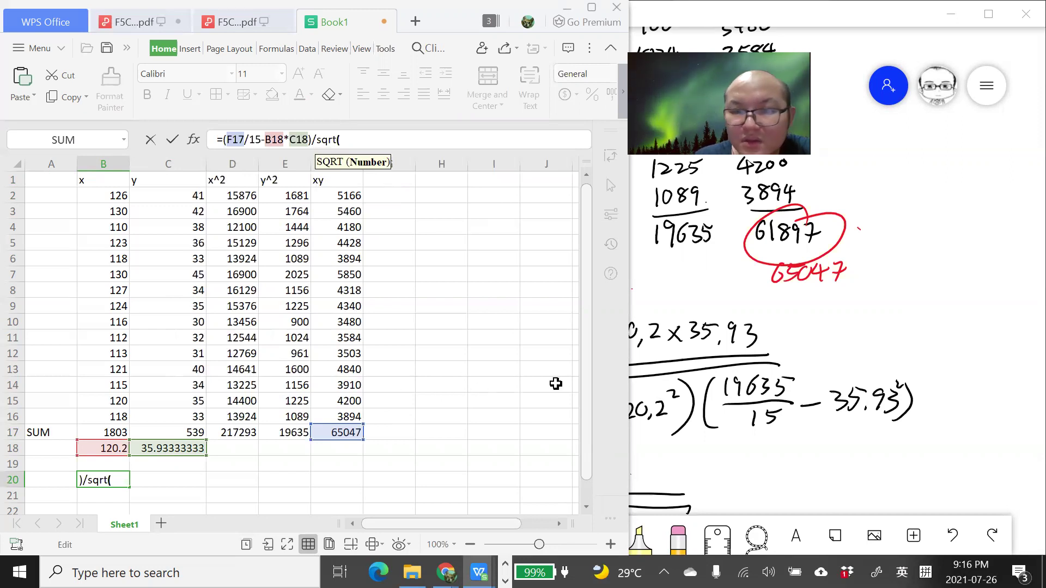